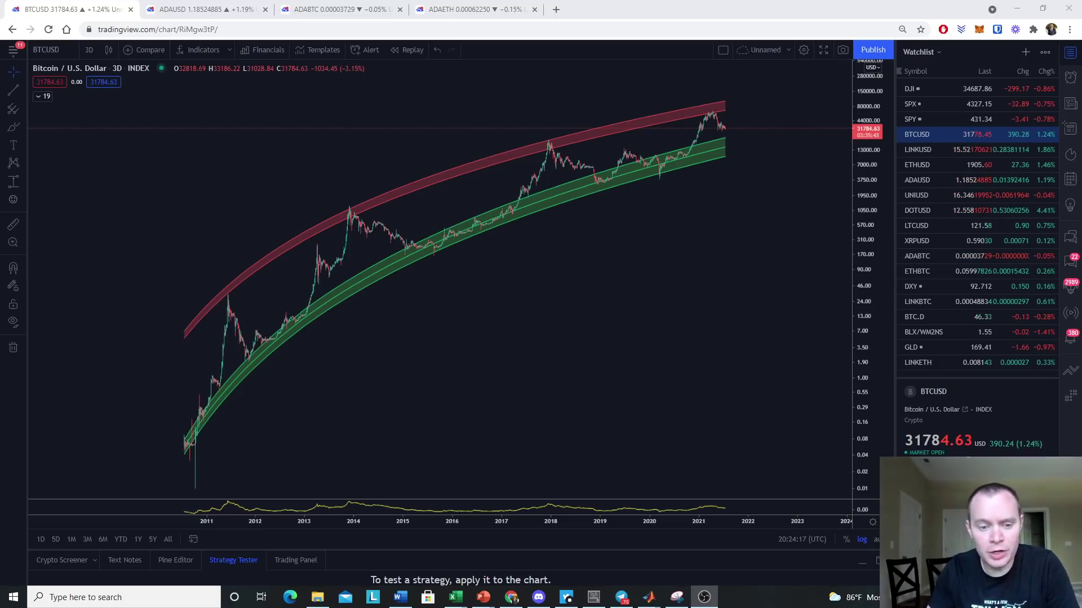
Step: Enlarge the oscillator pane beneath the Bitcoin price chart and switch the chart to the 1-day interval
click(13, 127)
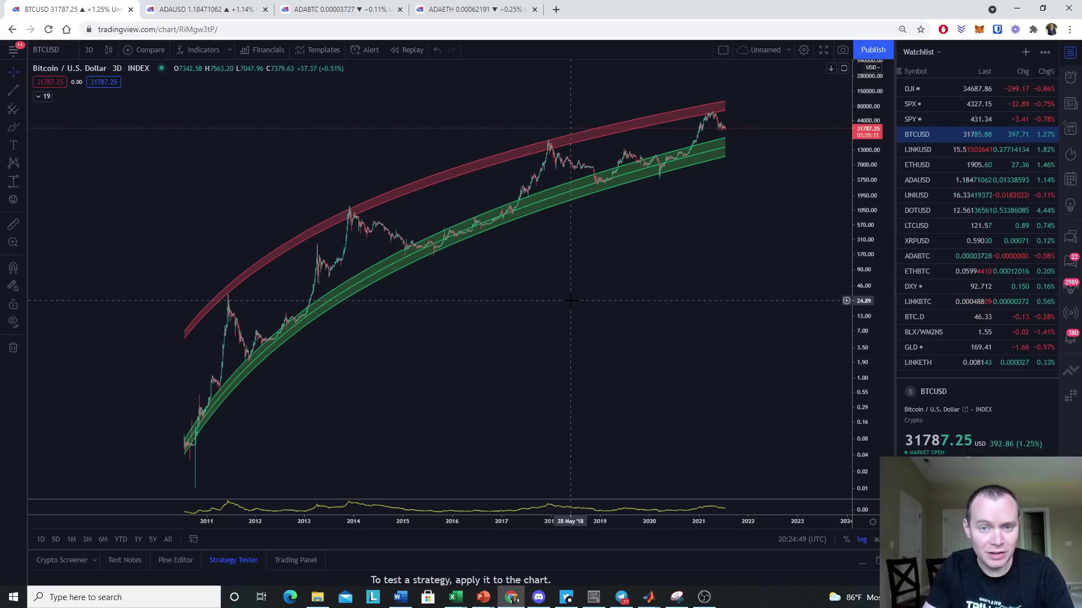
drag(517, 498, 530, 264)
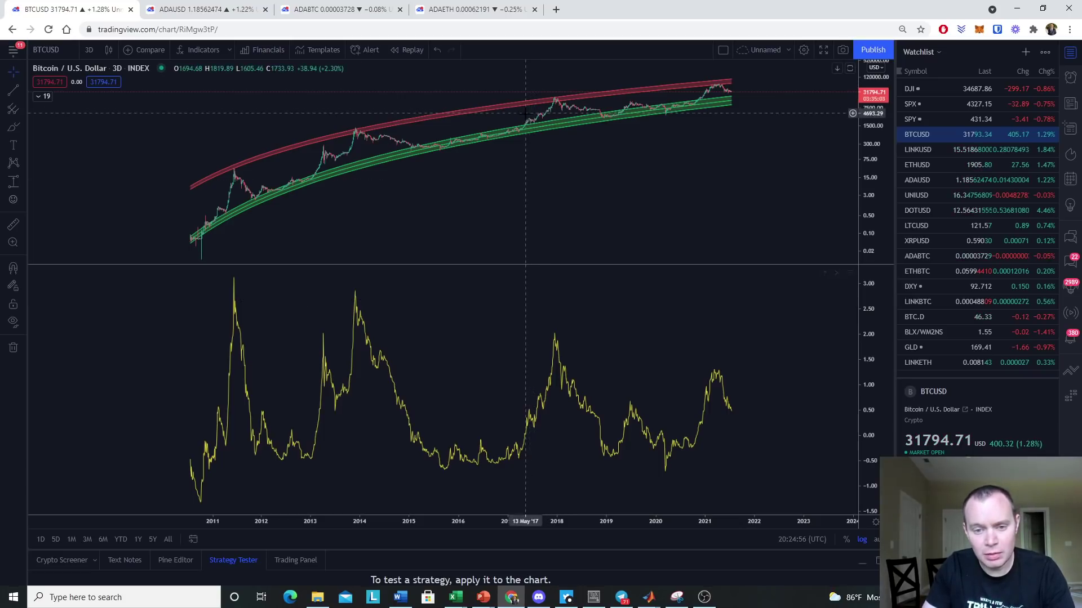
click(93, 49)
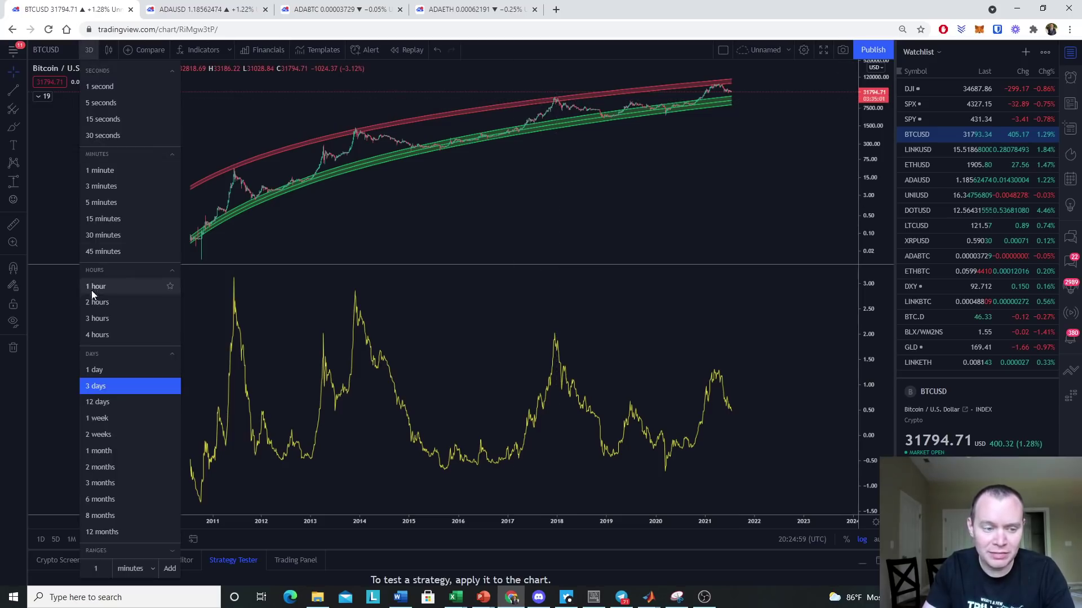
click(97, 362)
Step: Draw a trend line above the oscillator peaks from 3.13 on 9 June 2011 to about 2.04 in January 2019
scroll(630, 363, down, 3)
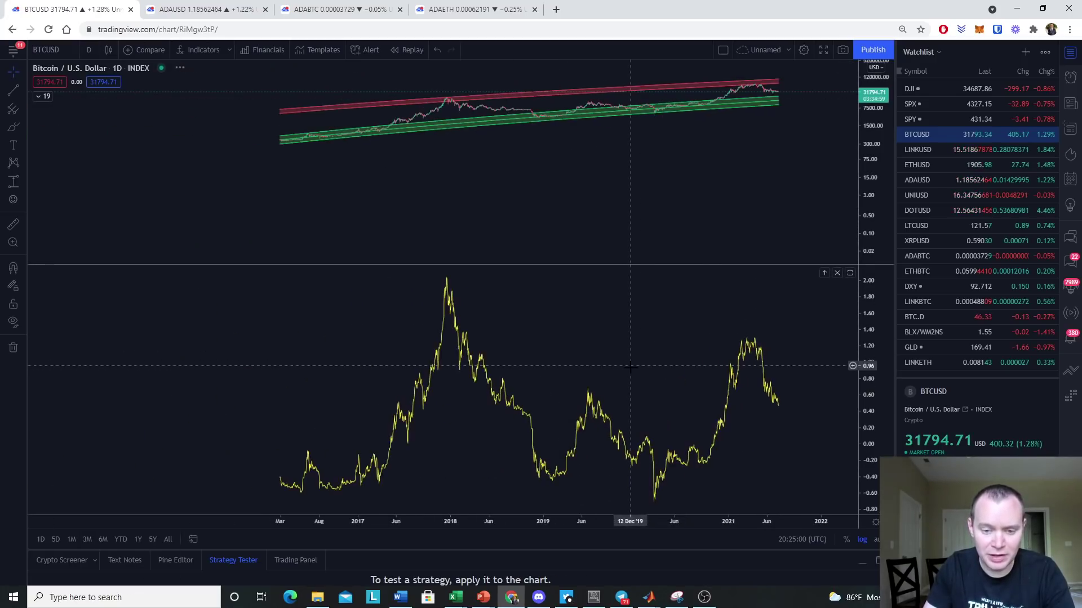
drag(226, 338, 536, 355)
click(12, 91)
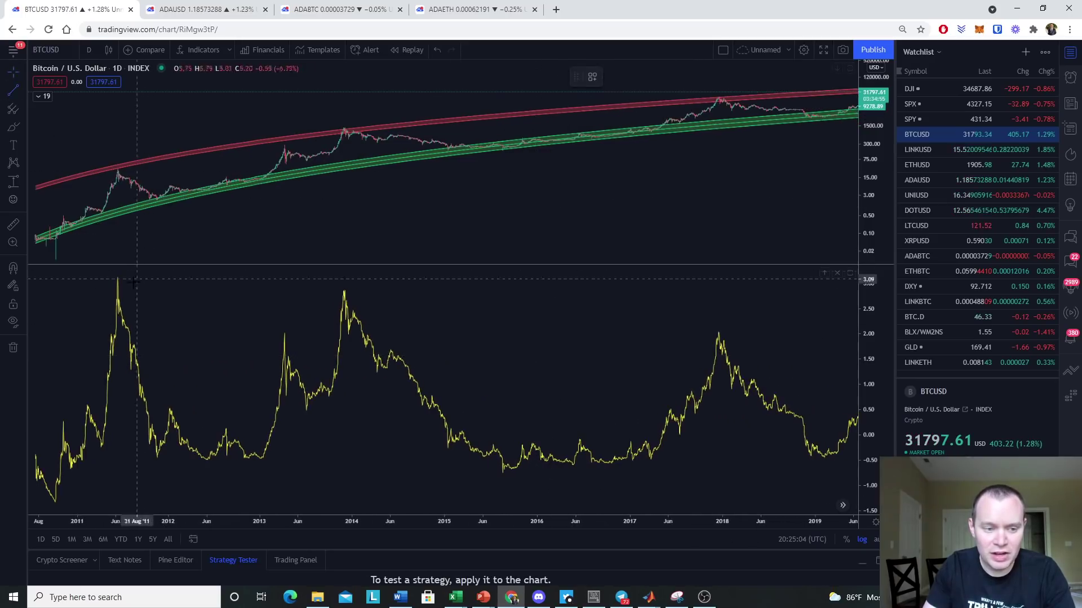
click(117, 276)
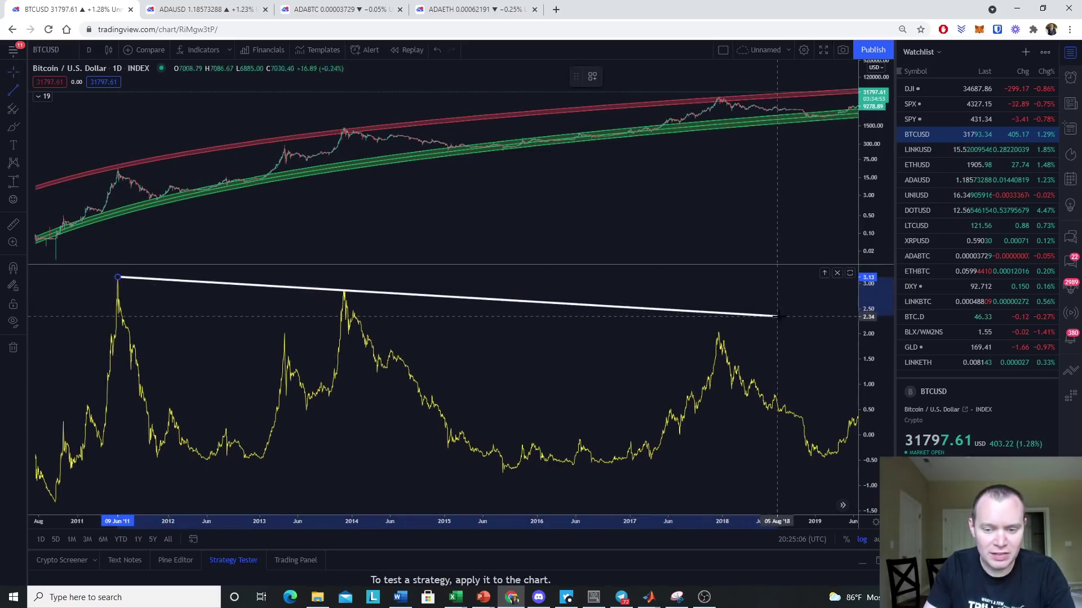
click(821, 332)
Step: Circle the 2011, 2013 and 2017 oscillator peaks along the trend line with the Brush
click(12, 83)
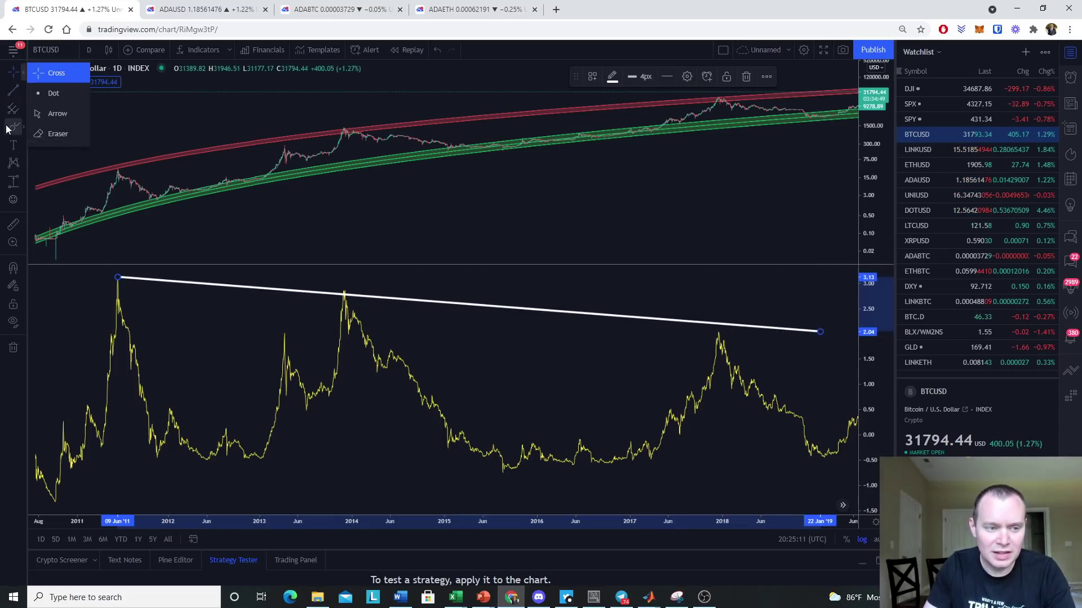
click(8, 128)
click(117, 277)
drag(343, 294, 362, 308)
drag(728, 322, 715, 340)
Step: Extend the trend line's far end to about 1.43 in September 2022, past the latest oscillator data
click(8, 70)
drag(761, 280, 591, 280)
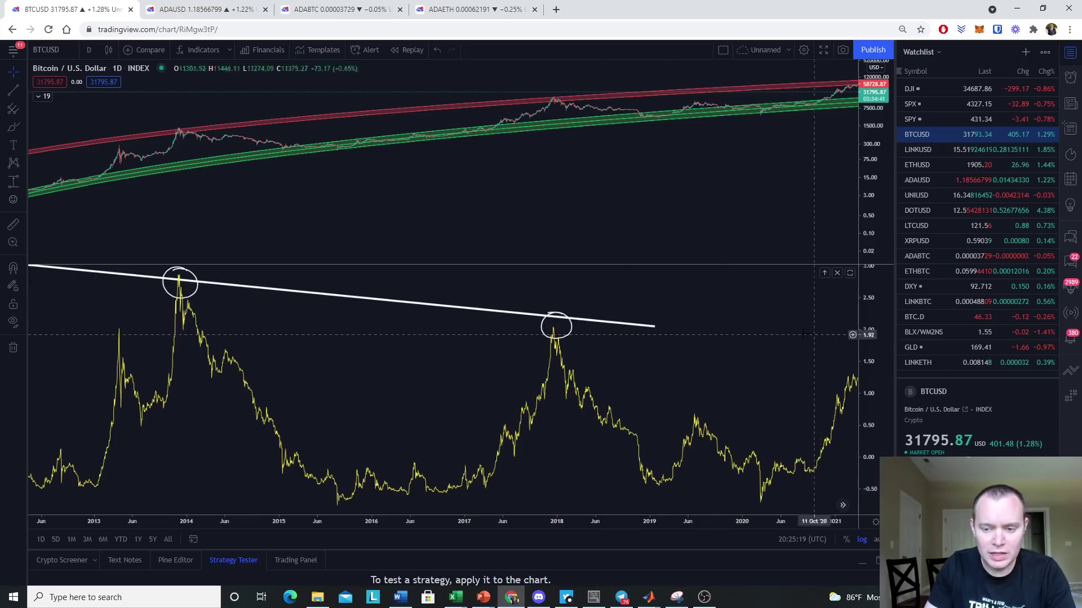
drag(721, 327, 829, 349)
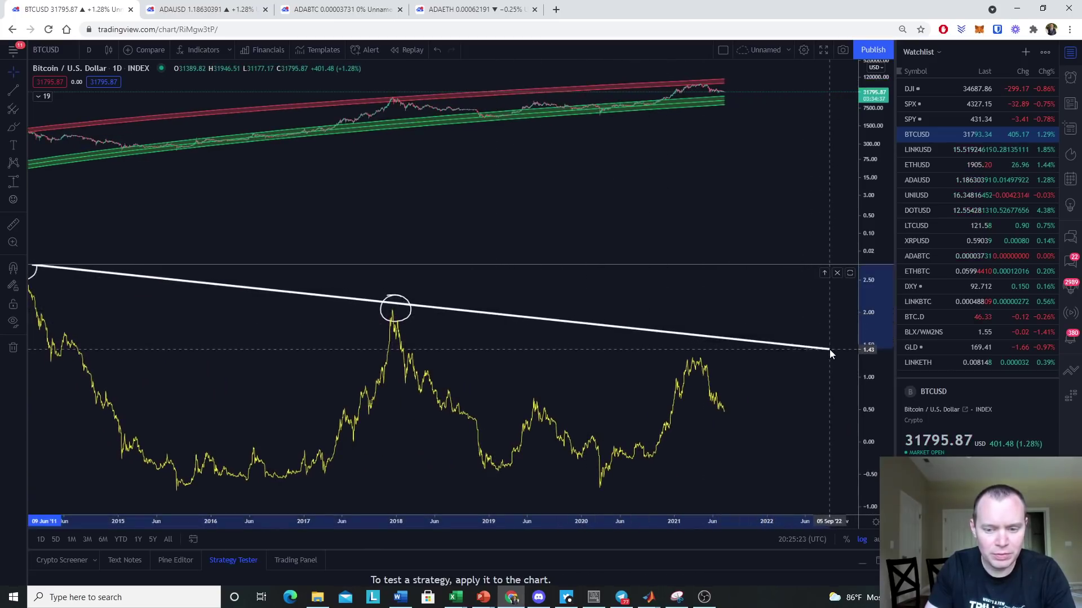
drag(427, 389, 592, 352)
Step: Switch the chart to the 3-day interval and enlarge the oscillator pane further, shrinking the price pane
click(88, 50)
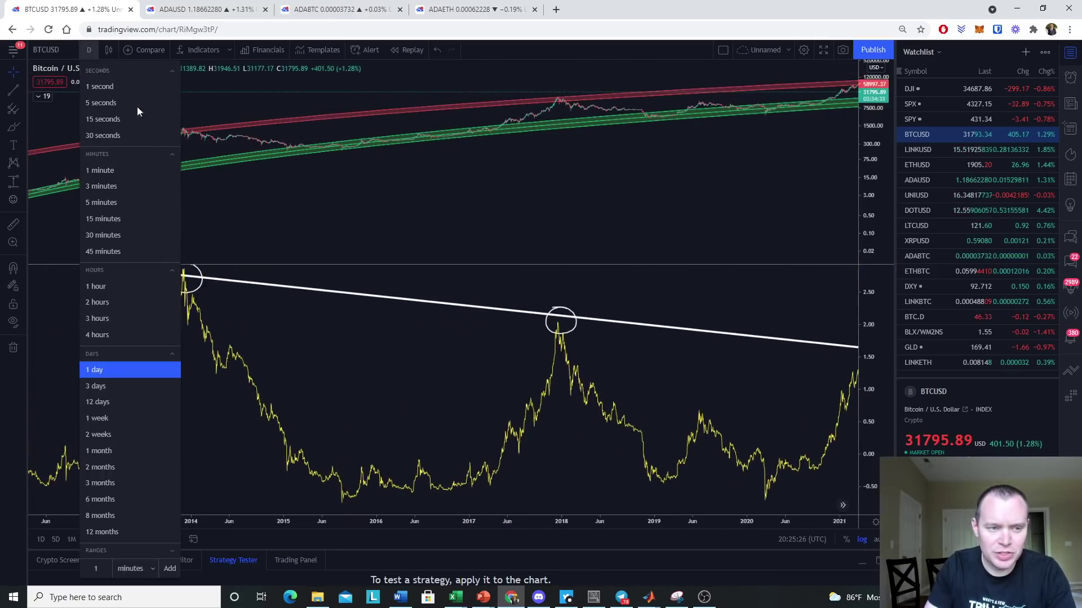
click(110, 386)
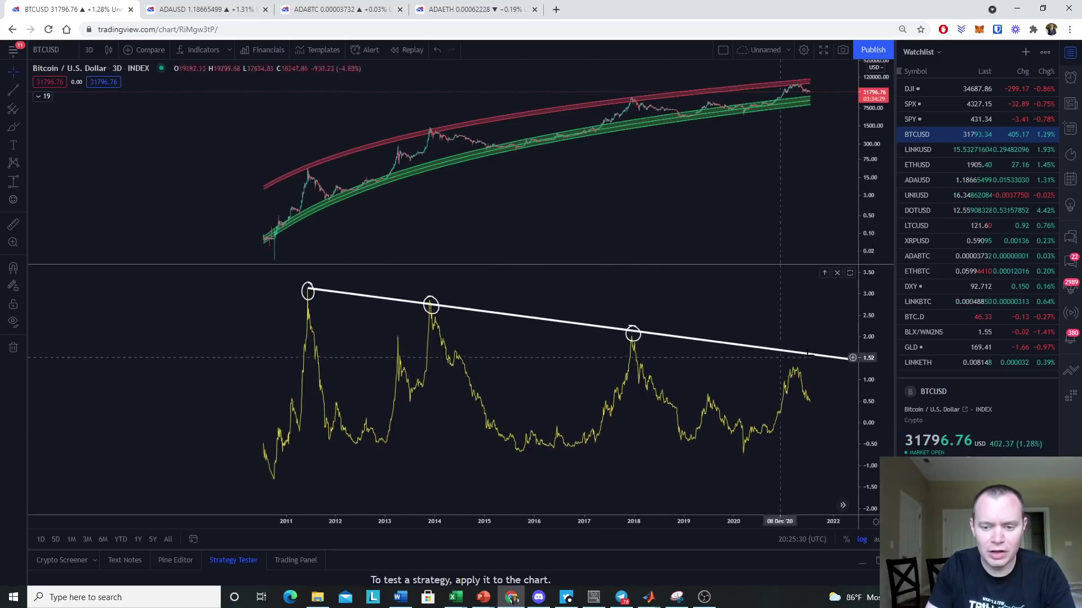
drag(783, 337, 681, 304)
drag(651, 262, 642, 166)
drag(780, 354, 777, 351)
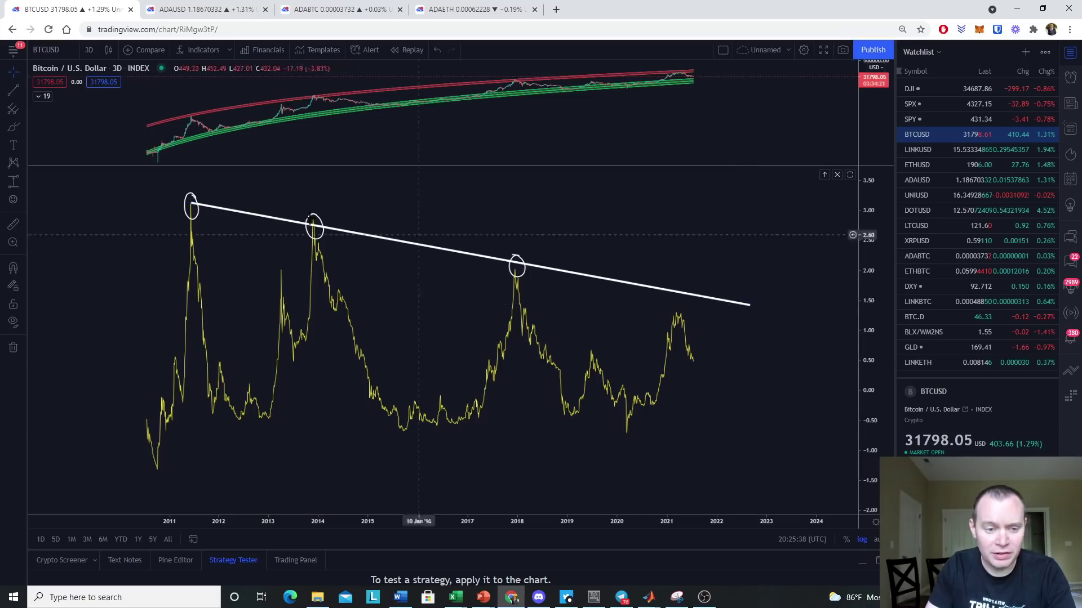
Step: Delete the hand-drawn circles around the three oscillator peaks, keeping the trend line
click(191, 199)
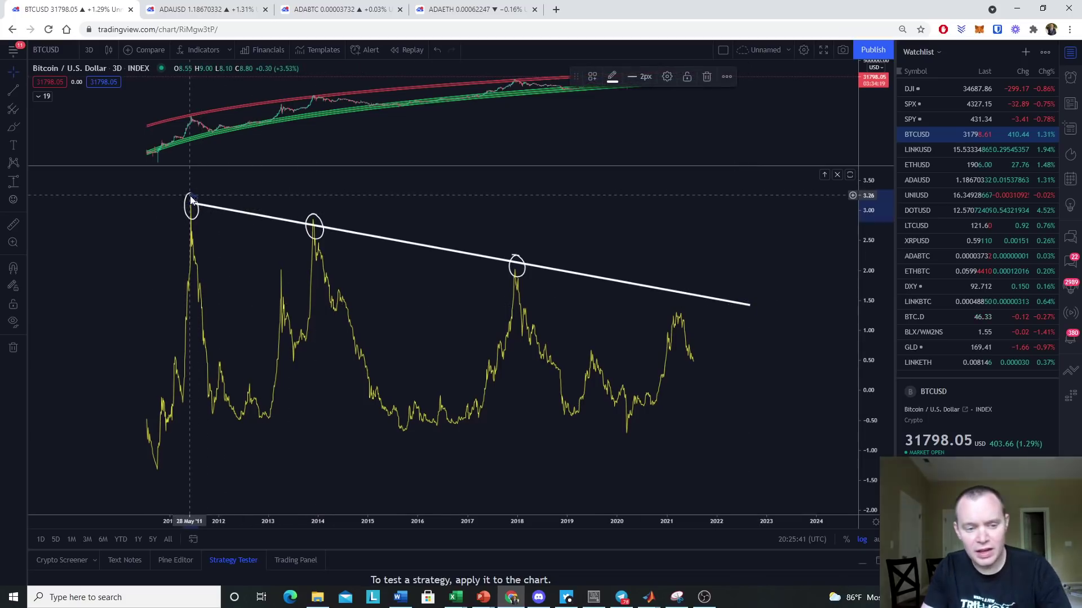
click(191, 199)
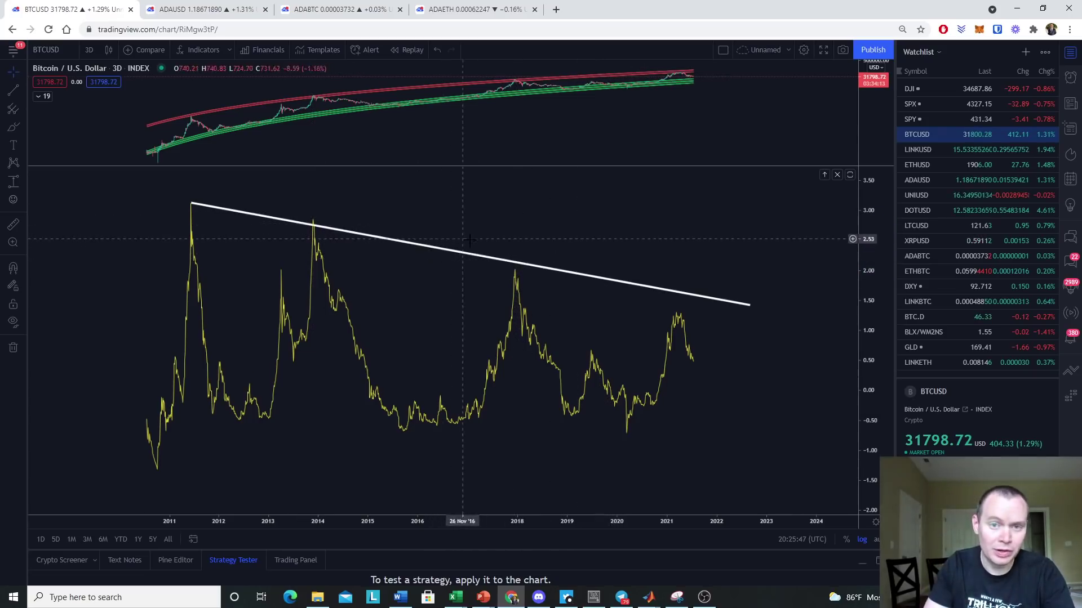
drag(430, 247, 447, 248)
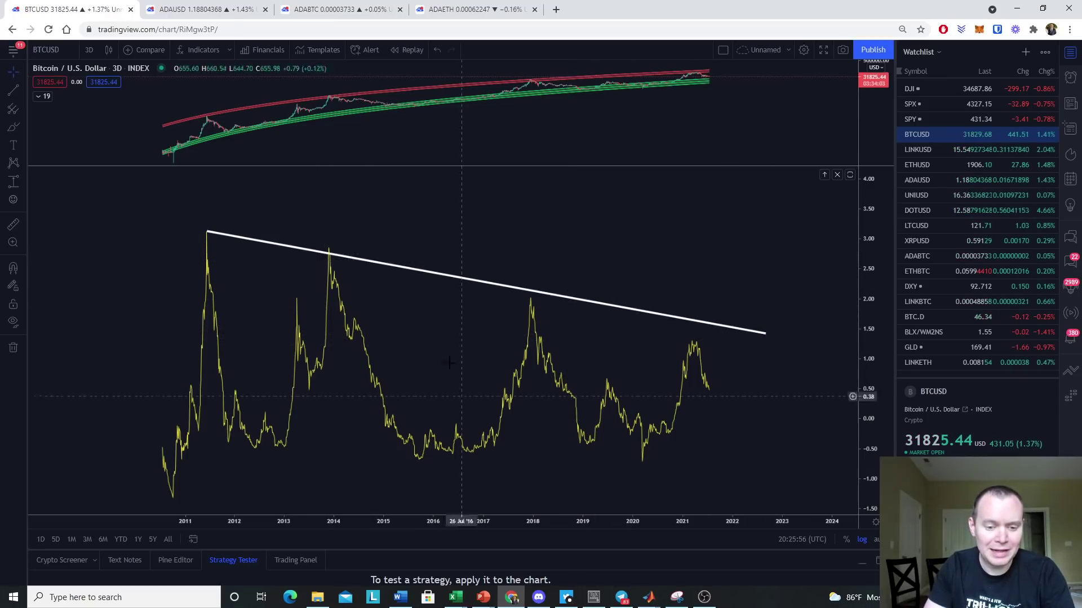
Step: Raise the trend line's far end so it passes above the late-2017 peak, and circle the gap there
drag(766, 334, 769, 306)
click(13, 127)
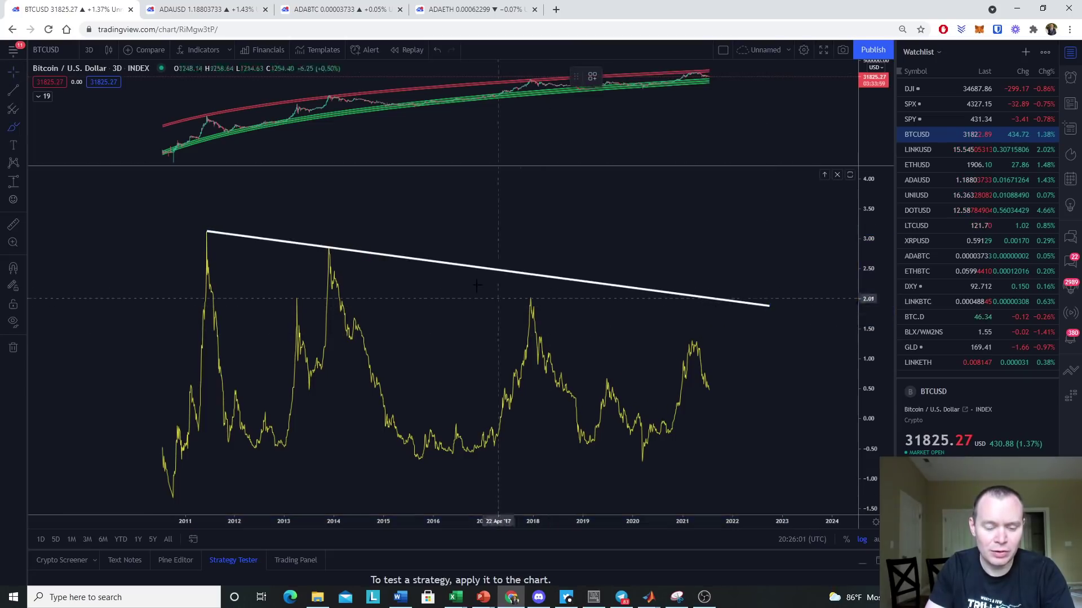
mouse_move(536, 267)
mouse_down()
mouse_move(525, 261)
mouse_move(523, 283)
mouse_move(536, 265)
mouse_up()
Step: Lower the trend line's far end to about 1.41 in December 2022 and circle the late-2013 peak
click(13, 70)
drag(770, 305, 780, 336)
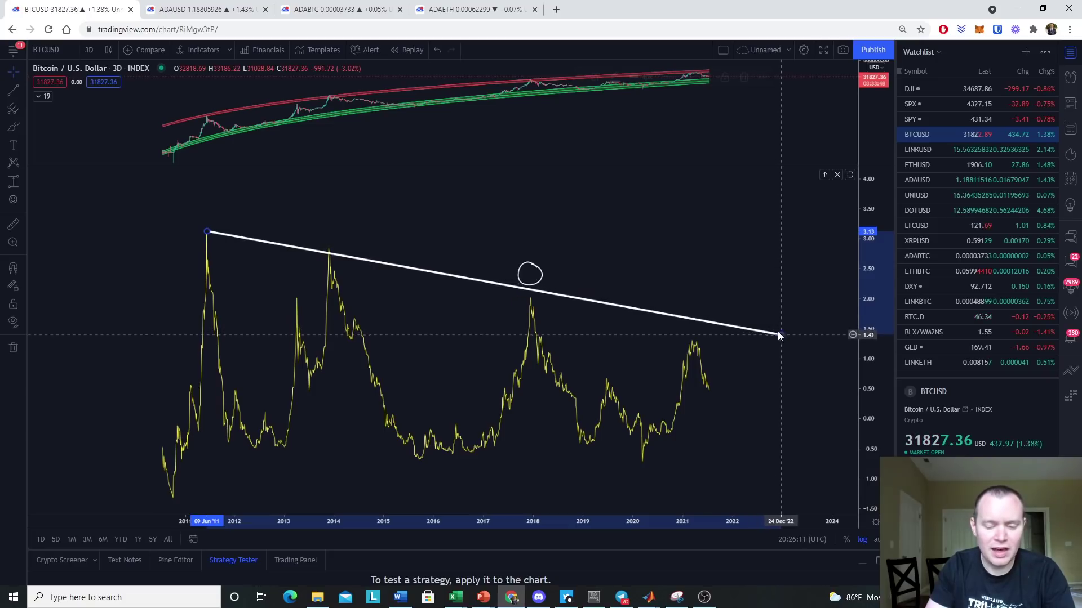
click(13, 126)
drag(325, 239, 338, 244)
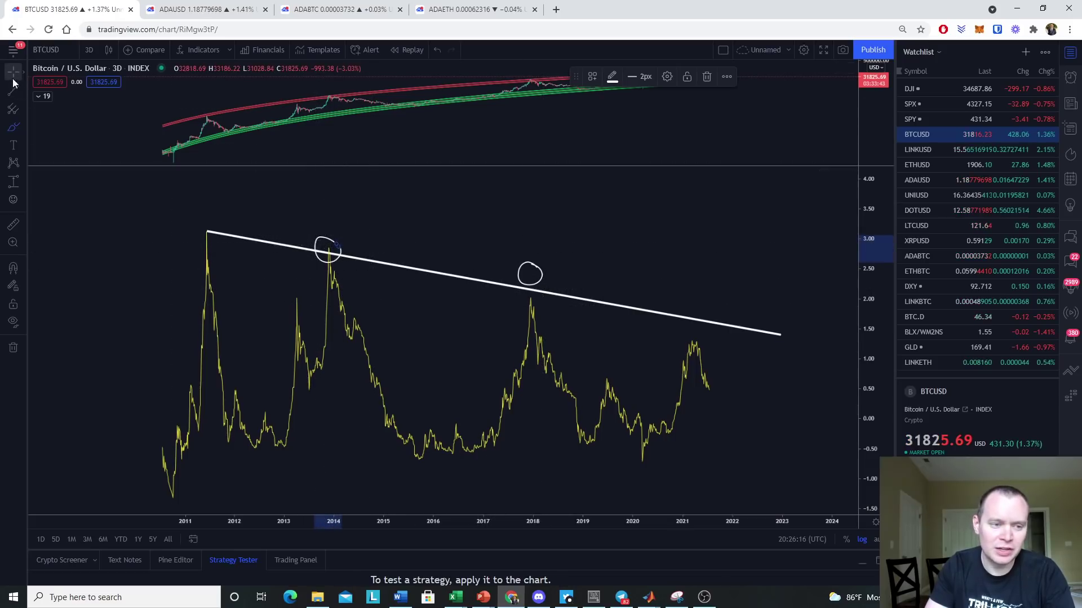
Step: Delete the circles at the late-2013 peak and above the late-2017 peak
click(707, 77)
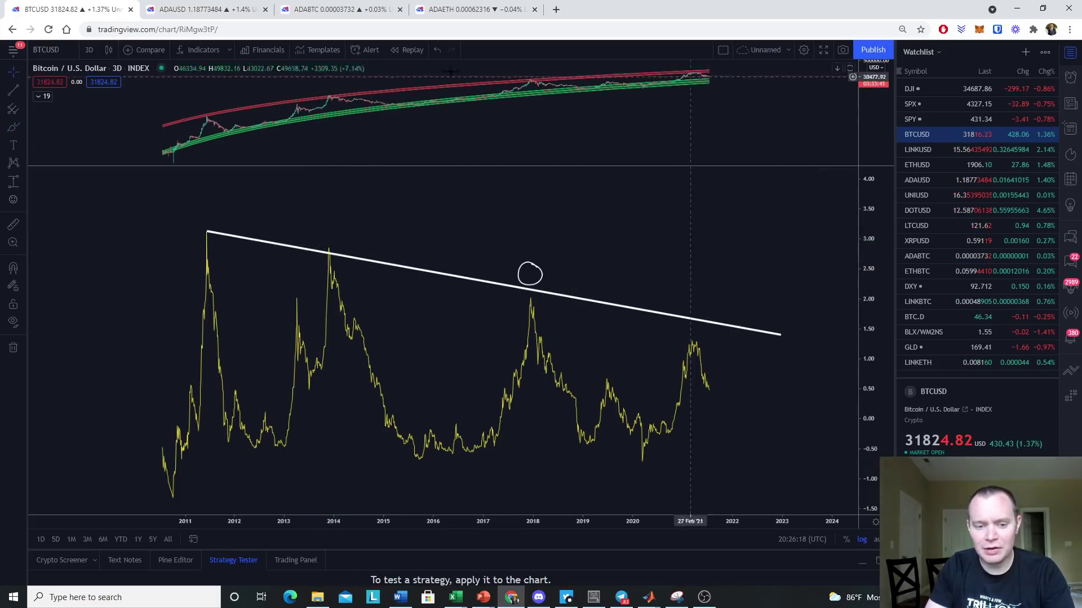
click(23, 75)
click(537, 272)
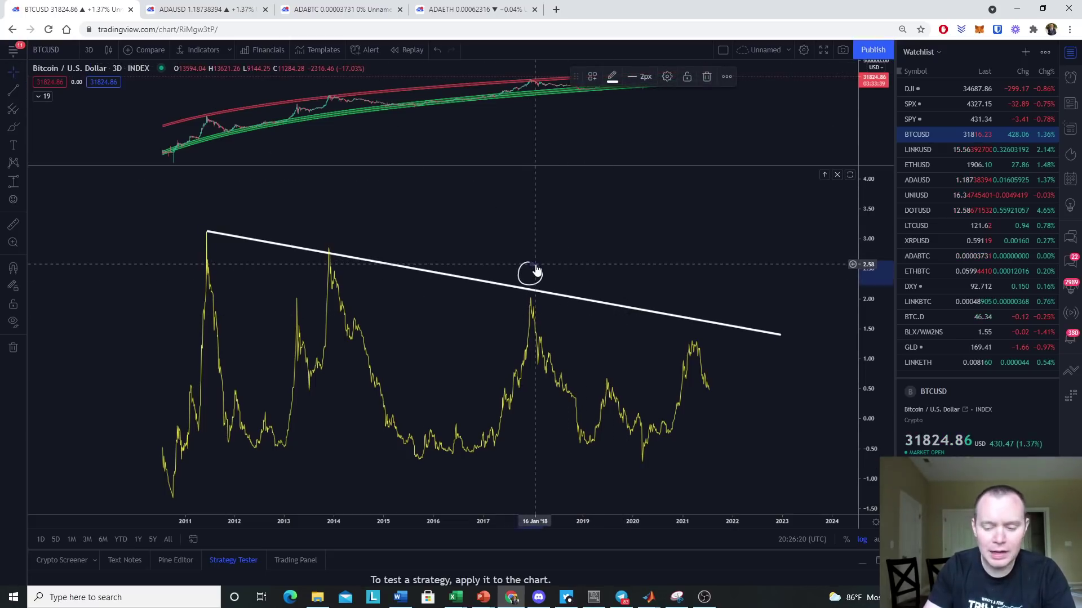
key(Delete)
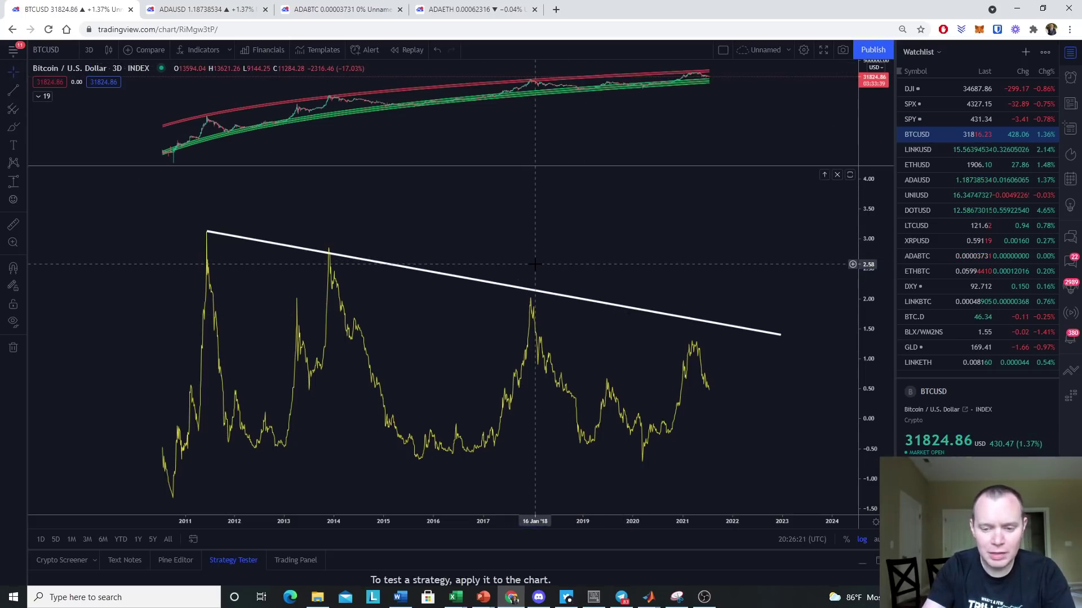
Step: Readjust the trend line's far end to about 1.3 in September 2023
click(783, 335)
drag(782, 335, 808, 351)
drag(778, 444, 739, 449)
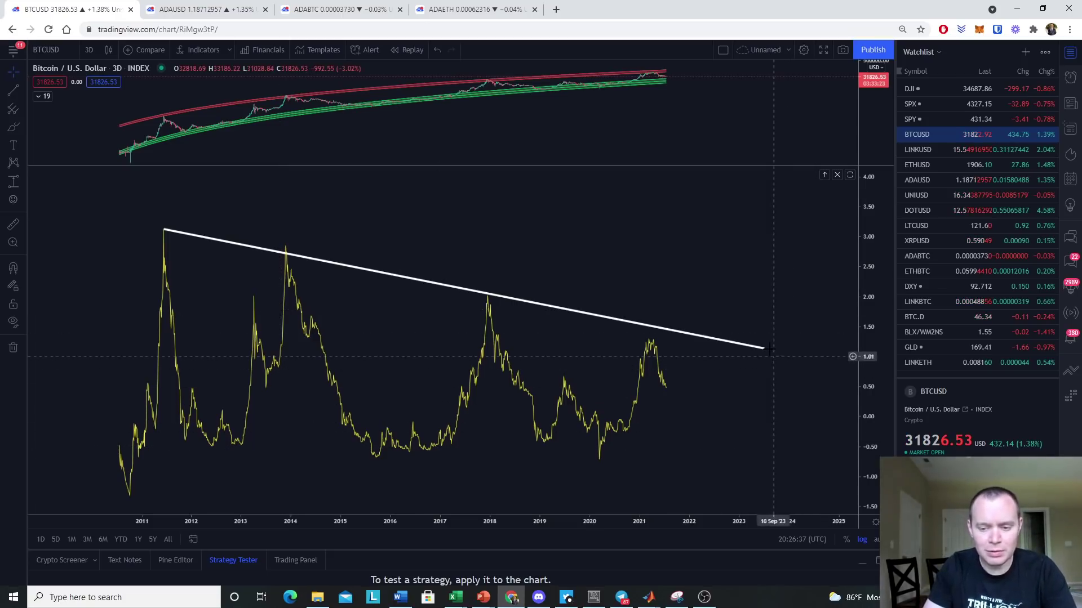
drag(763, 346, 773, 340)
drag(759, 458, 799, 449)
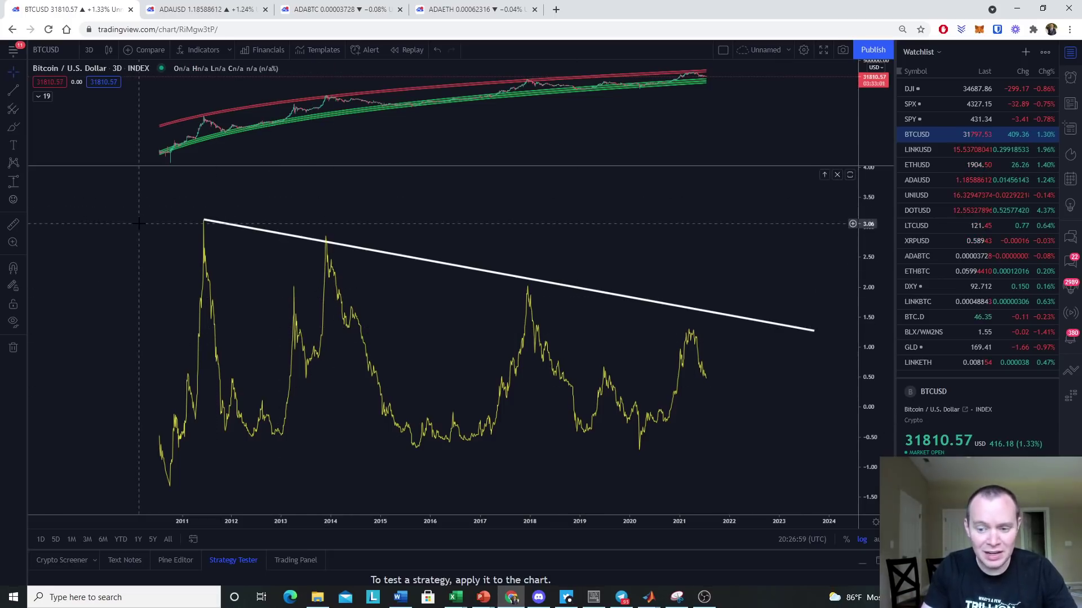
Step: Sketch a short falling stroke from the latest oscillator value to about -0.06 in November 2021, and delete it
click(706, 375)
drag(716, 405, 723, 412)
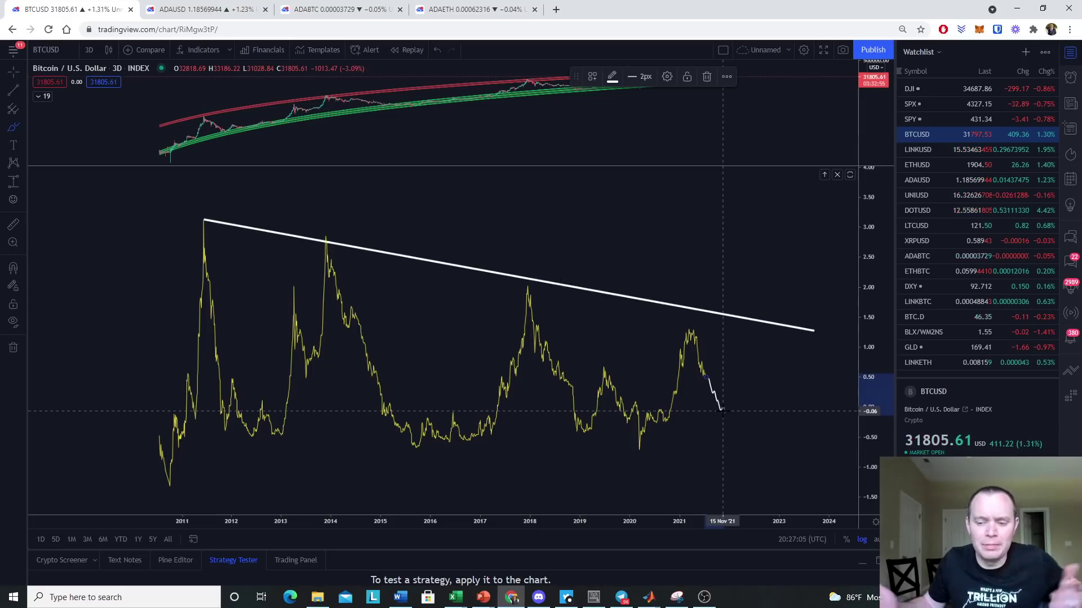
key(Delete)
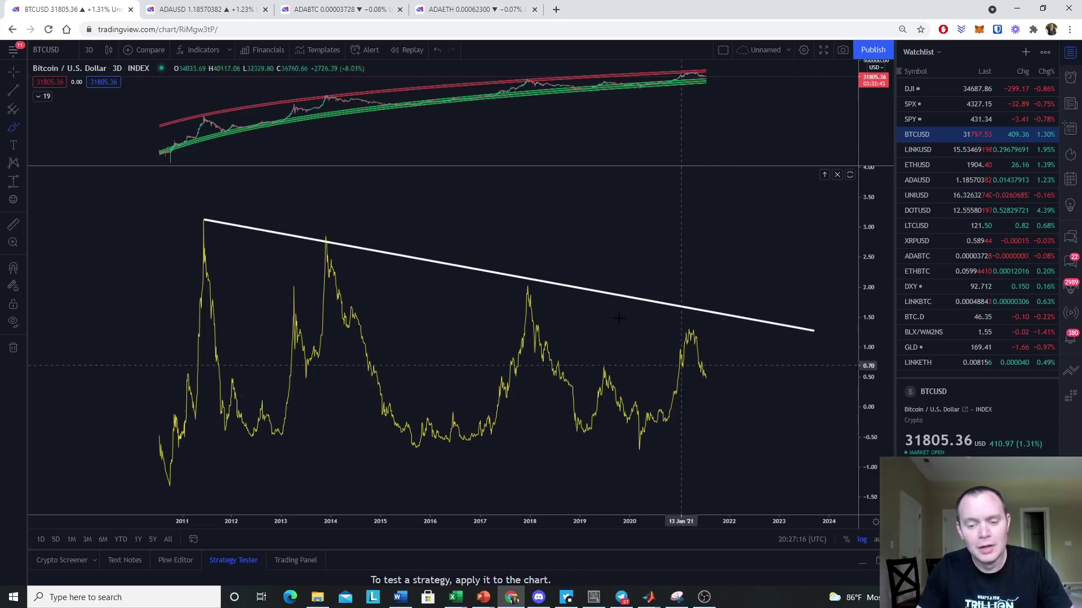
Step: Draw a horizontal line at 0.48 across the whole oscillator, ending in September 2023
click(17, 89)
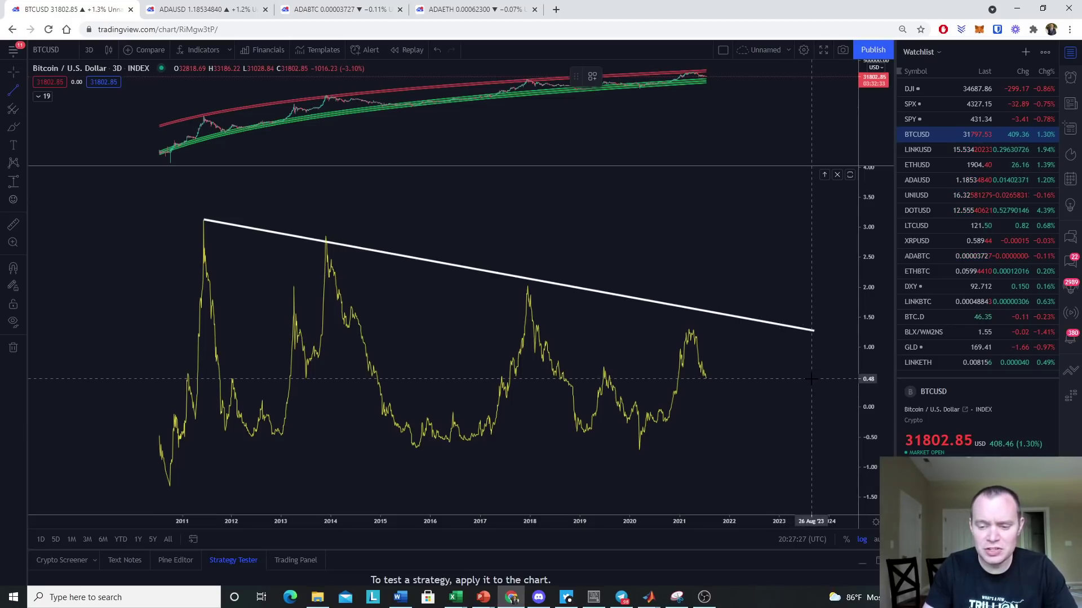
drag(813, 378, 489, 378)
drag(449, 444, 112, 422)
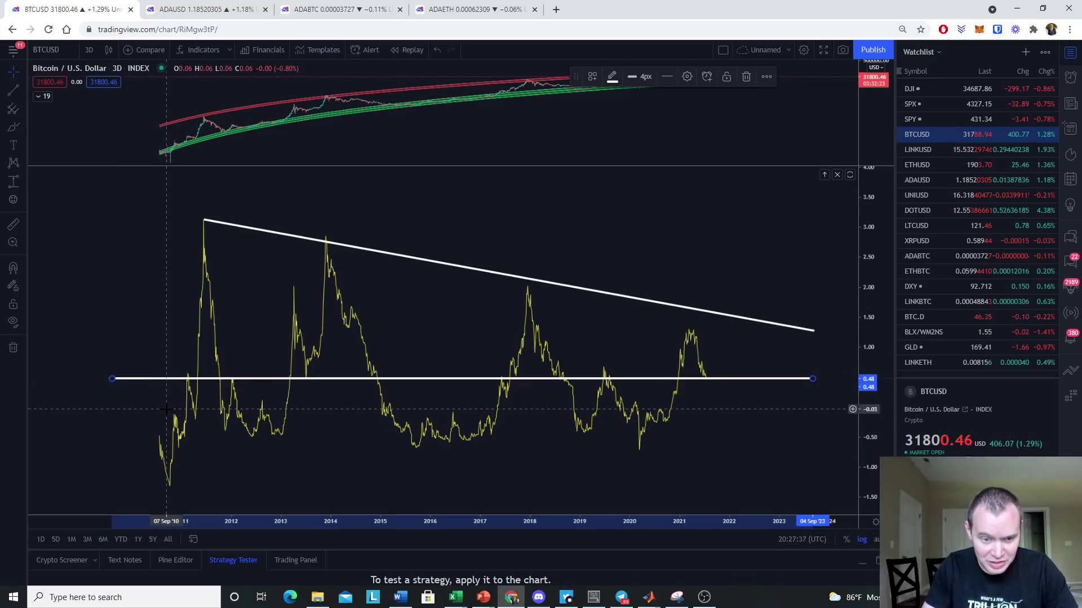
Step: Circle the mid-2021 and mid-2013 oscillator lows at the horizontal line with the Brush
click(12, 127)
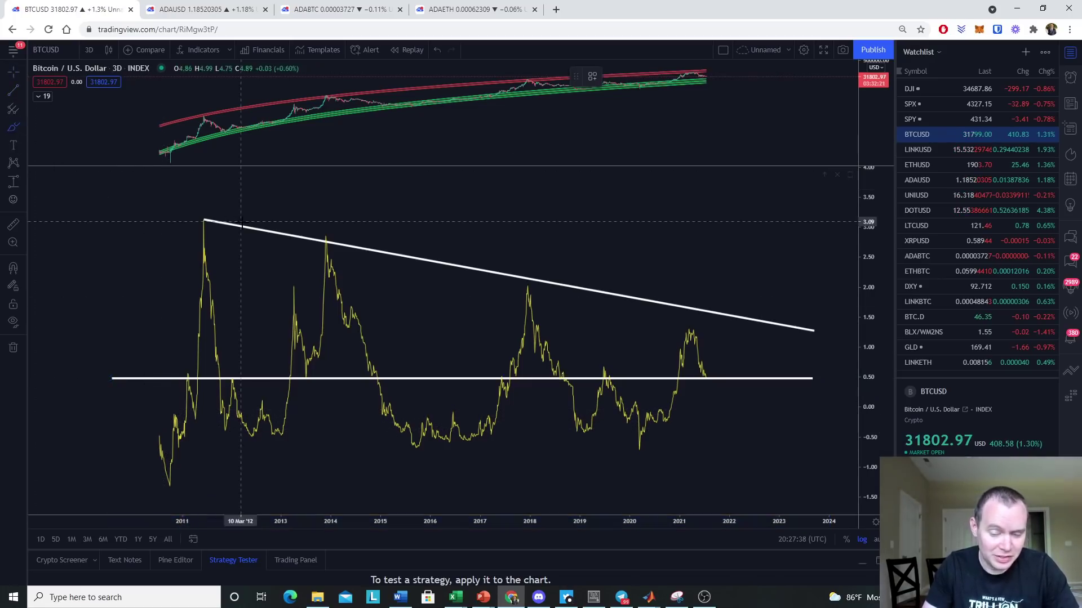
mouse_move(711, 369)
mouse_down()
mouse_move(694, 369)
mouse_move(711, 371)
mouse_up()
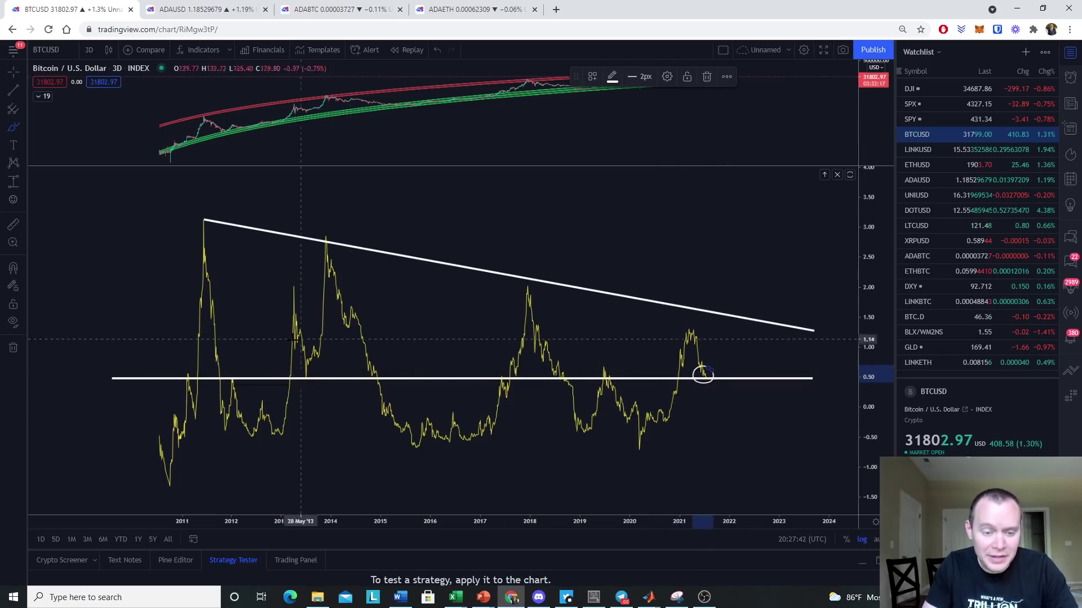
mouse_move(314, 367)
mouse_down()
mouse_move(297, 373)
mouse_move(307, 385)
mouse_move(315, 370)
mouse_up()
key(Escape)
click(405, 336)
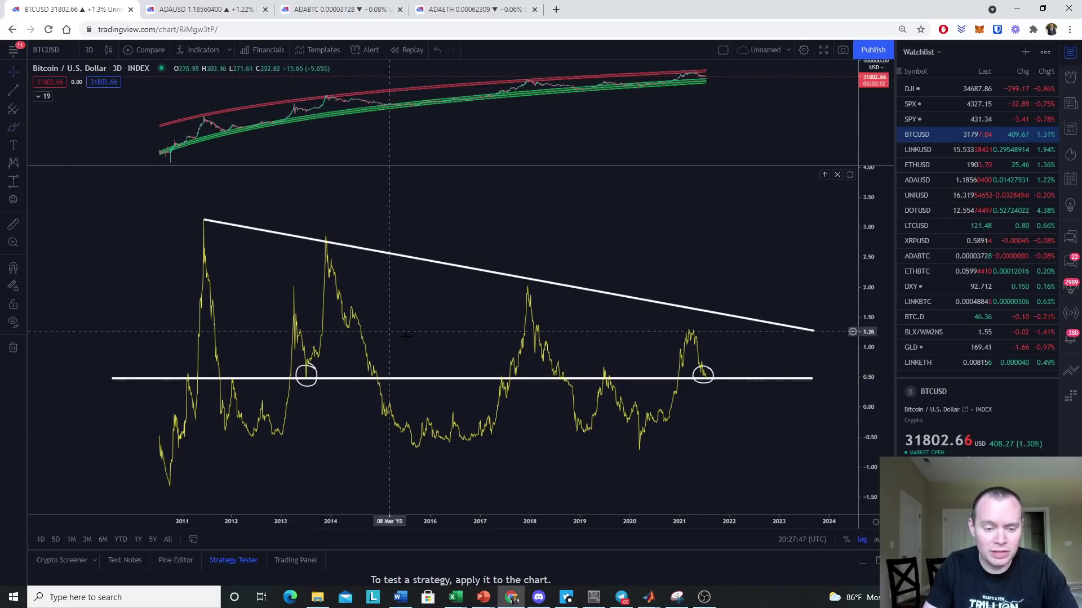
Step: Delete the circles at the mid-2013 and mid-2021 lows on the horizontal line
click(308, 367)
key(Delete)
click(706, 372)
key(Delete)
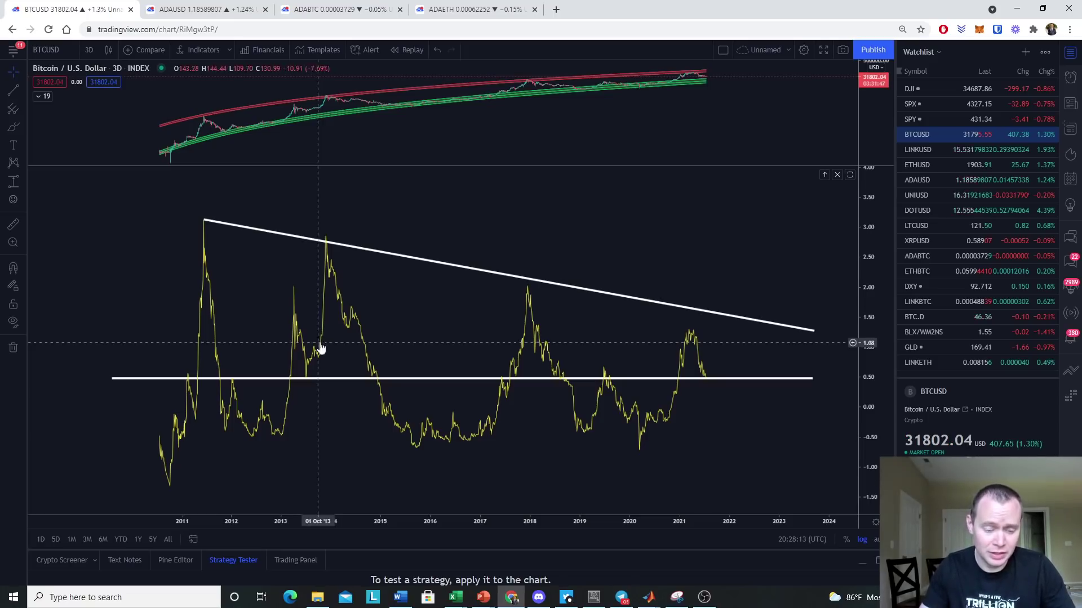
Step: Circle the early-2012 and mid-2019 oscillator peaks at the horizontal line with the Brush
click(25, 180)
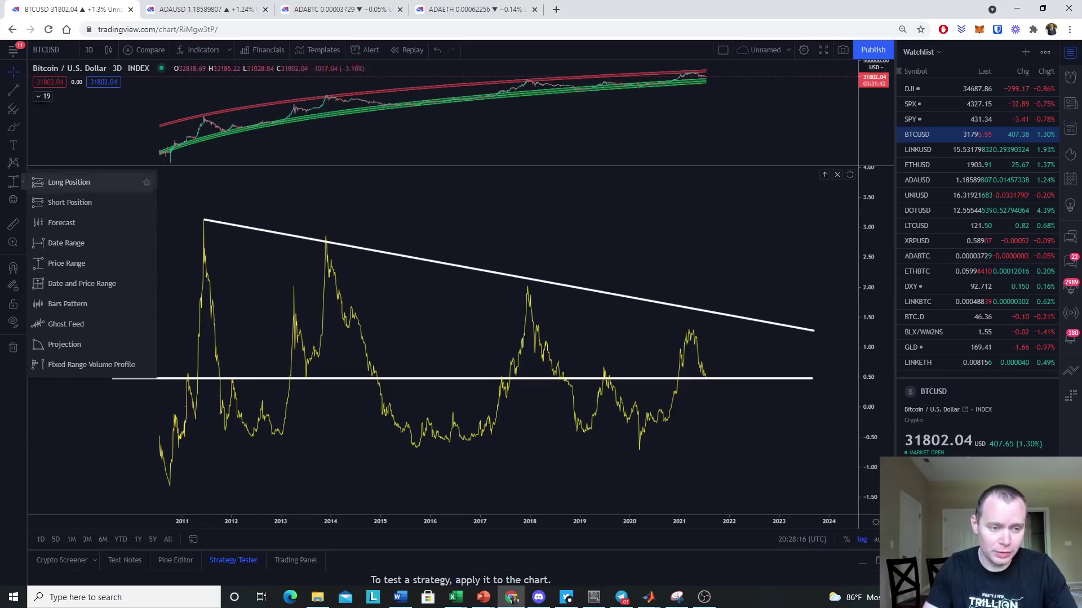
click(22, 72)
click(13, 127)
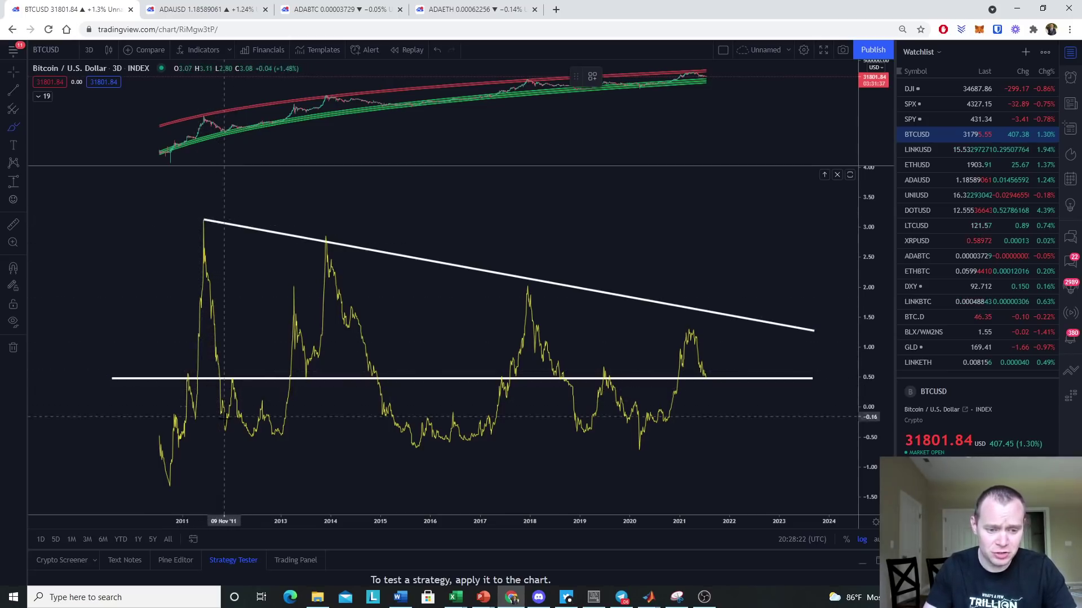
mouse_move(234, 370)
mouse_down()
mouse_move(226, 381)
mouse_move(242, 386)
mouse_move(232, 372)
mouse_up()
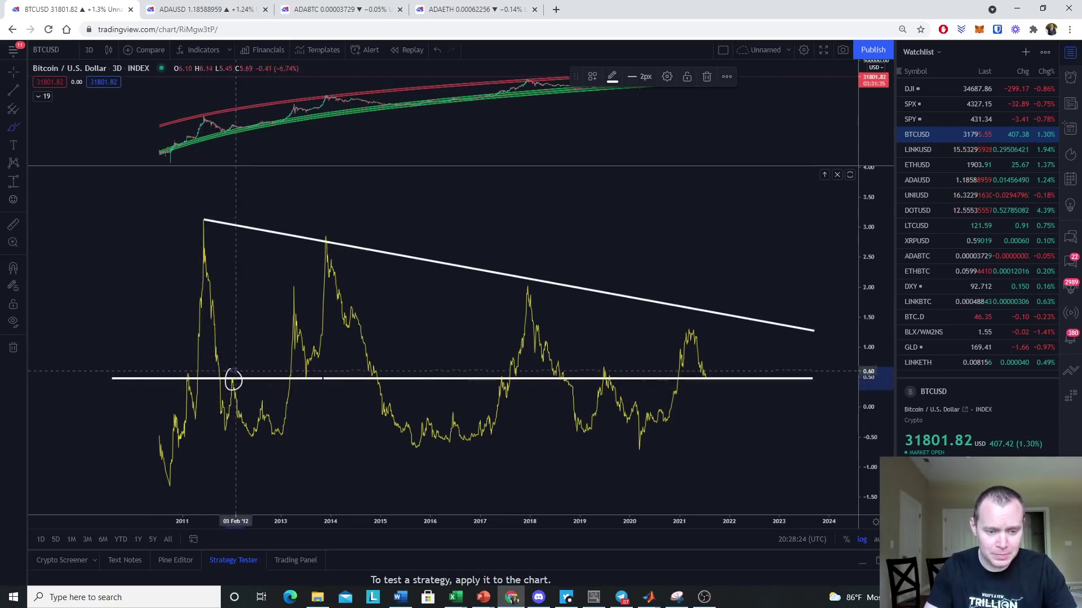
mouse_move(608, 387)
mouse_down()
mouse_move(593, 374)
mouse_move(615, 383)
mouse_move(608, 362)
mouse_up()
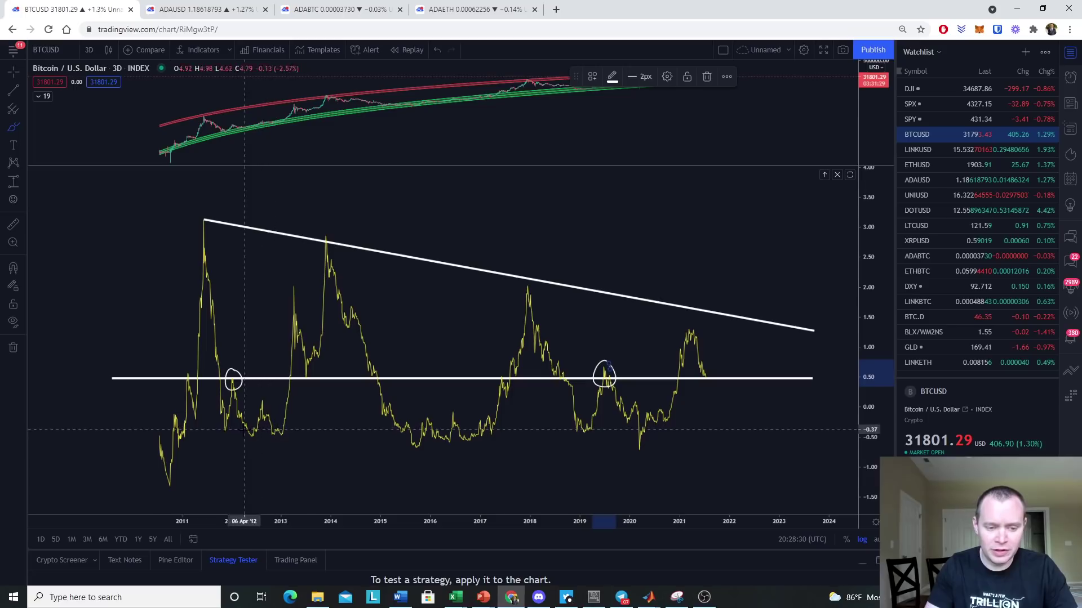
Step: Circle the late-2011 oscillator low with the Brush, handwriting A beside it and B above the circled early-2012 peak
drag(227, 420, 226, 422)
drag(194, 462, 205, 447)
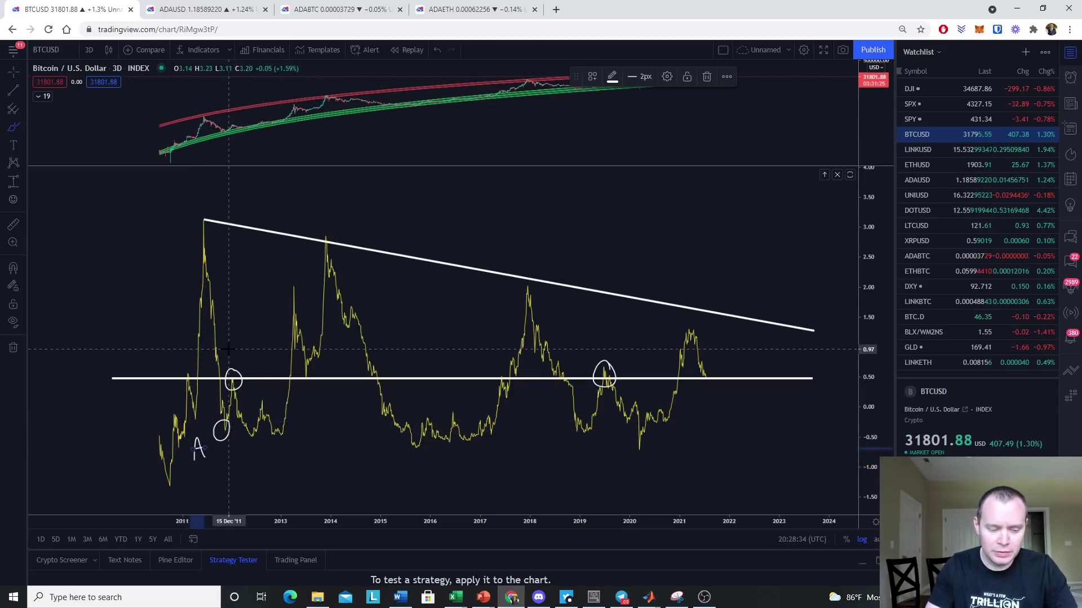
drag(230, 347, 227, 357)
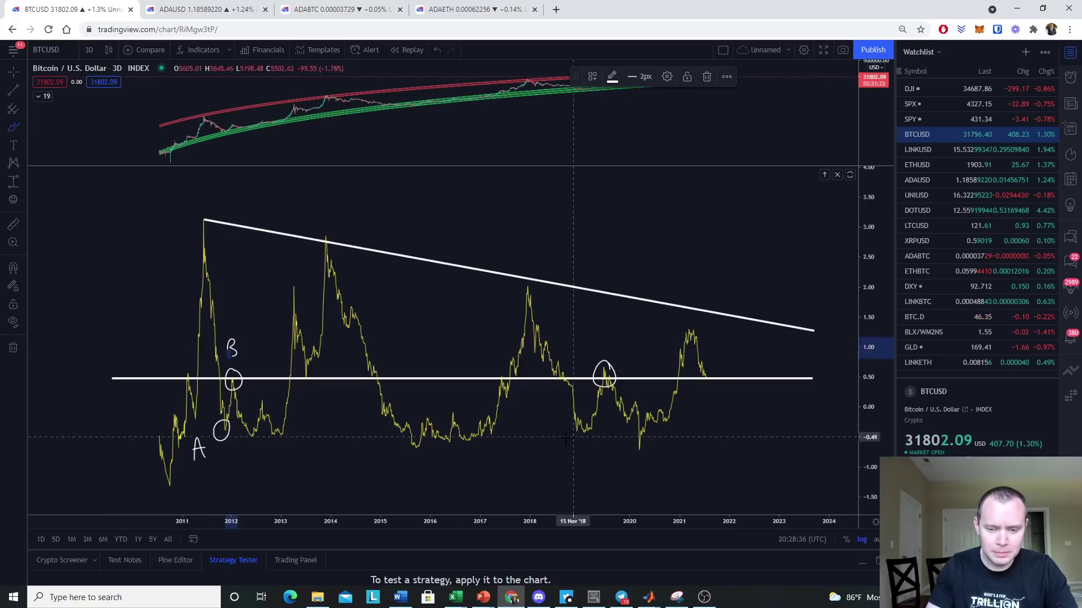
Step: Circle the late-2018 oscillator low with the Brush, handwriting A beside it and B above the circled mid-2019 peak
drag(570, 420, 571, 421)
mouse_move(559, 462)
mouse_down()
mouse_move(563, 438)
mouse_move(569, 454)
mouse_up()
mouse_move(600, 349)
mouse_down()
mouse_move(603, 330)
mouse_move(606, 339)
mouse_up()
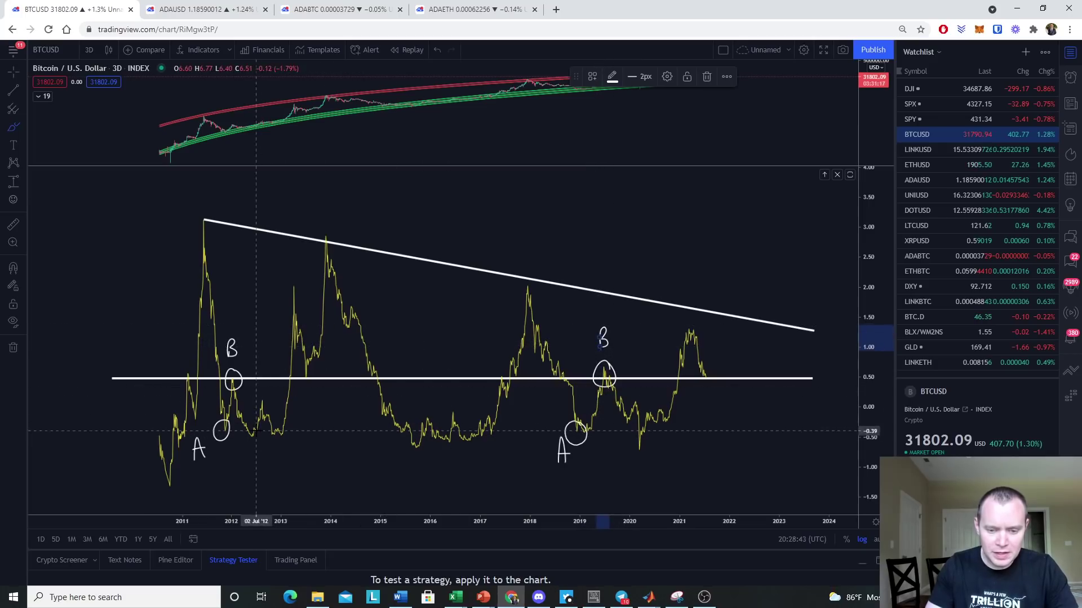
Step: Circle the next low and peak in both cycles, mid-2012 and around the start of 2020, and handwrite C and D beside them
drag(254, 429, 253, 456)
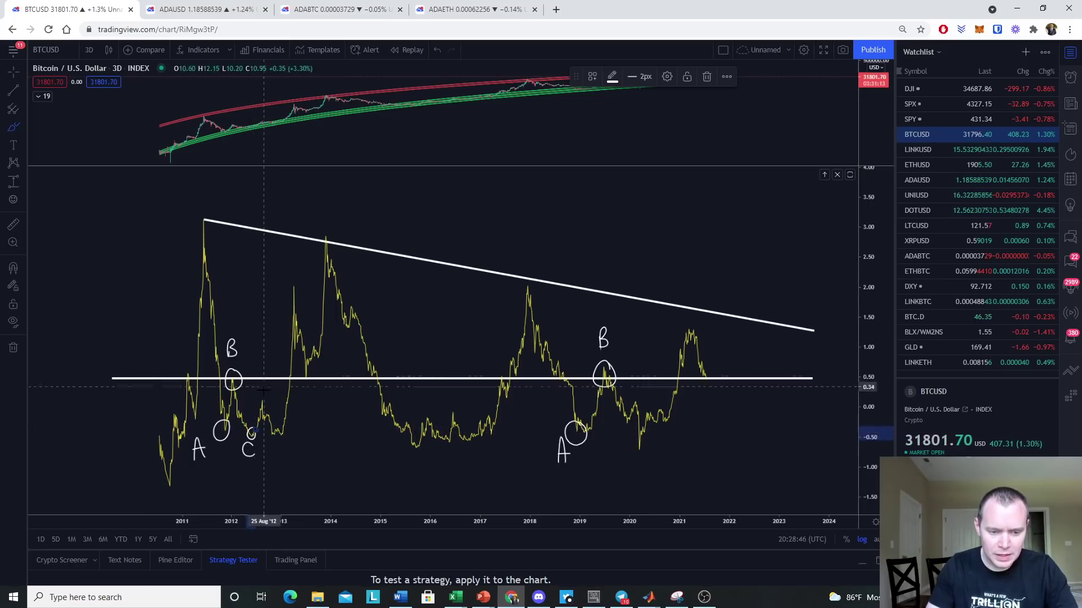
drag(263, 391, 258, 392)
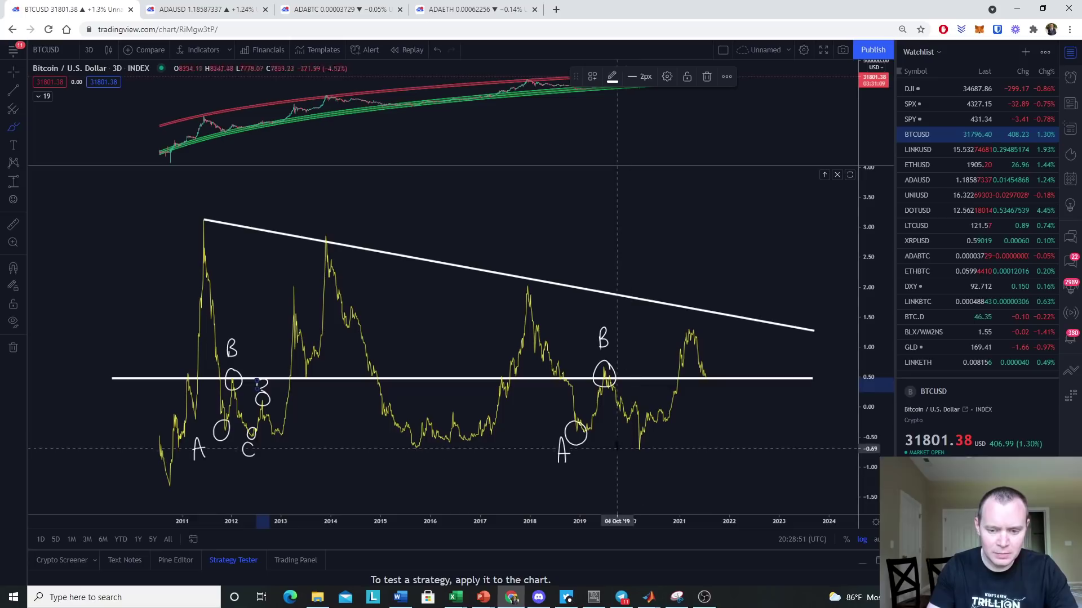
mouse_move(620, 433)
mouse_down()
mouse_move(619, 443)
mouse_move(637, 386)
mouse_up()
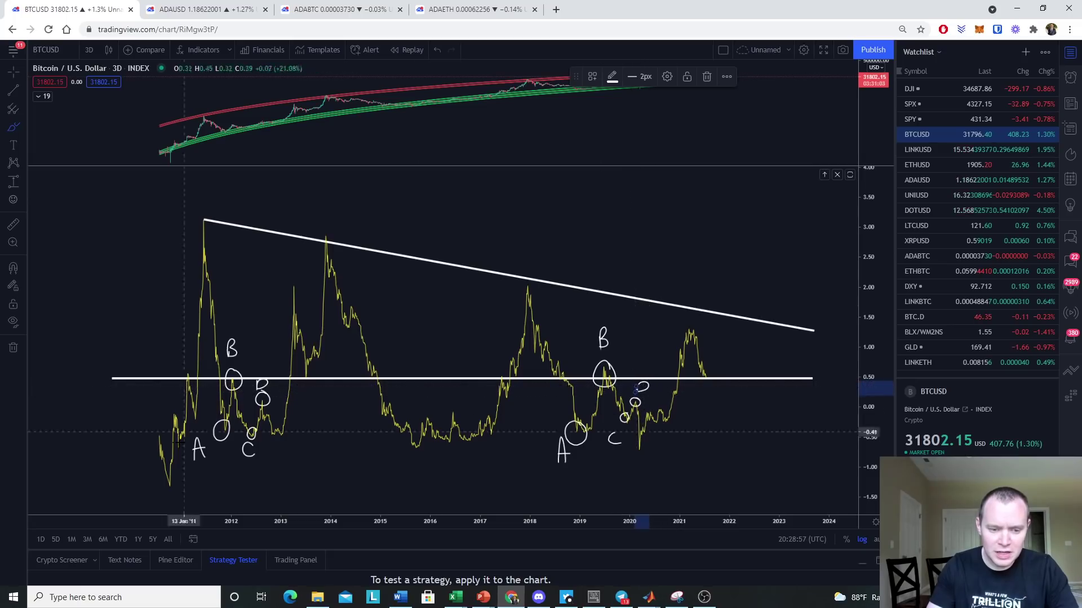
Step: Circle the early-2013 and early-2020 oscillator lows with the Brush and handwrite E beside each
mouse_move(279, 427)
mouse_down()
mouse_move(282, 476)
mouse_move(286, 457)
mouse_move(301, 473)
mouse_up()
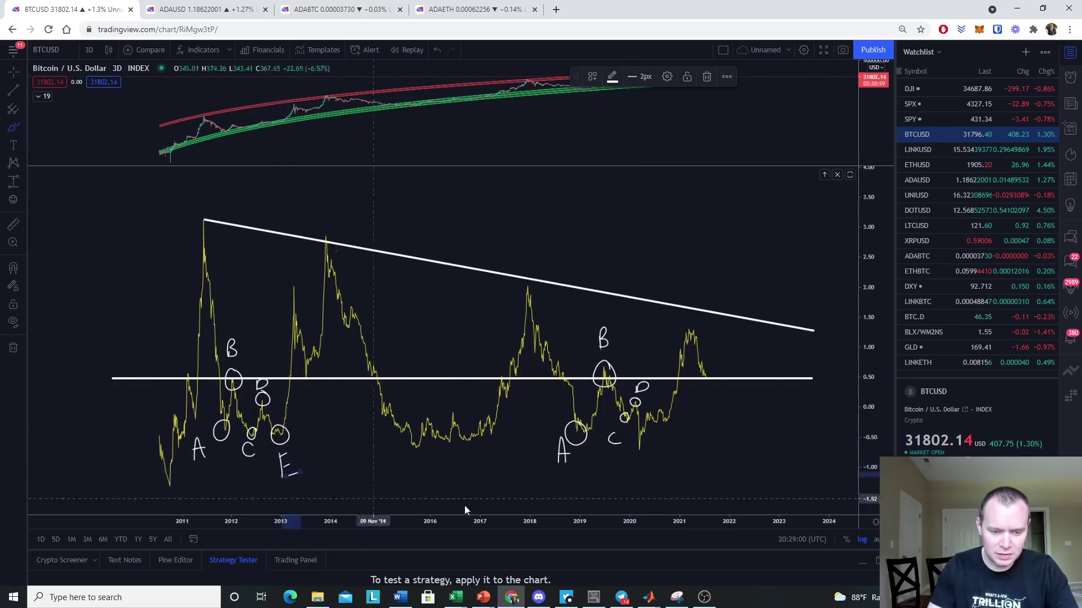
mouse_move(628, 445)
mouse_down()
mouse_move(647, 441)
mouse_move(636, 440)
mouse_move(658, 472)
mouse_move(668, 450)
mouse_up()
drag(657, 461, 686, 463)
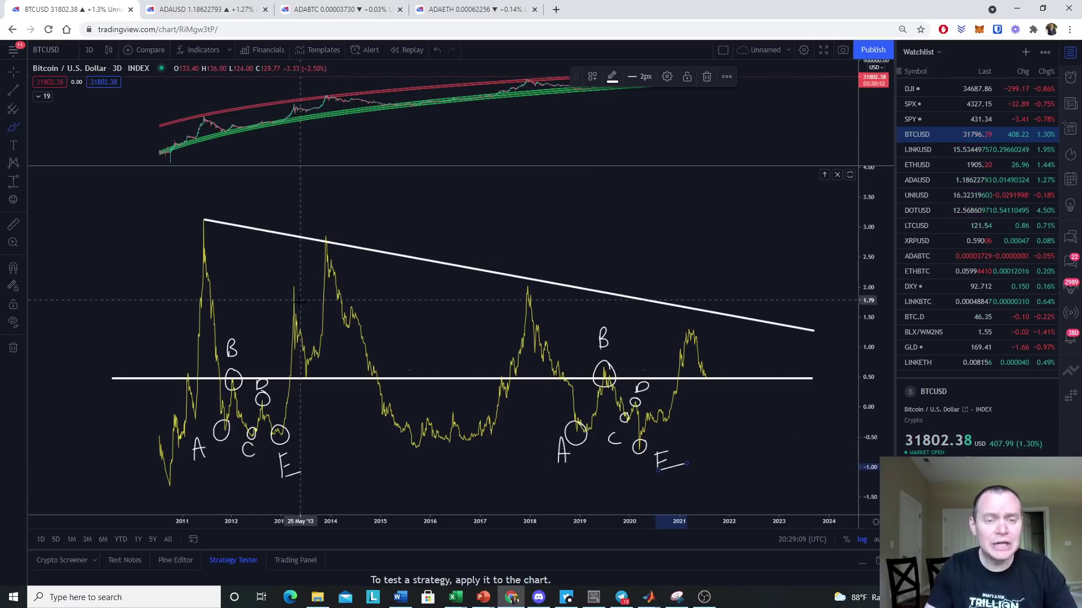
Step: Circle the April 2013 and early-2021 oscillator peaks with the Brush and handwrite F beside each
mouse_move(296, 279)
mouse_down()
mouse_move(290, 299)
mouse_move(297, 279)
mouse_move(268, 279)
mouse_move(268, 292)
mouse_move(280, 270)
mouse_up()
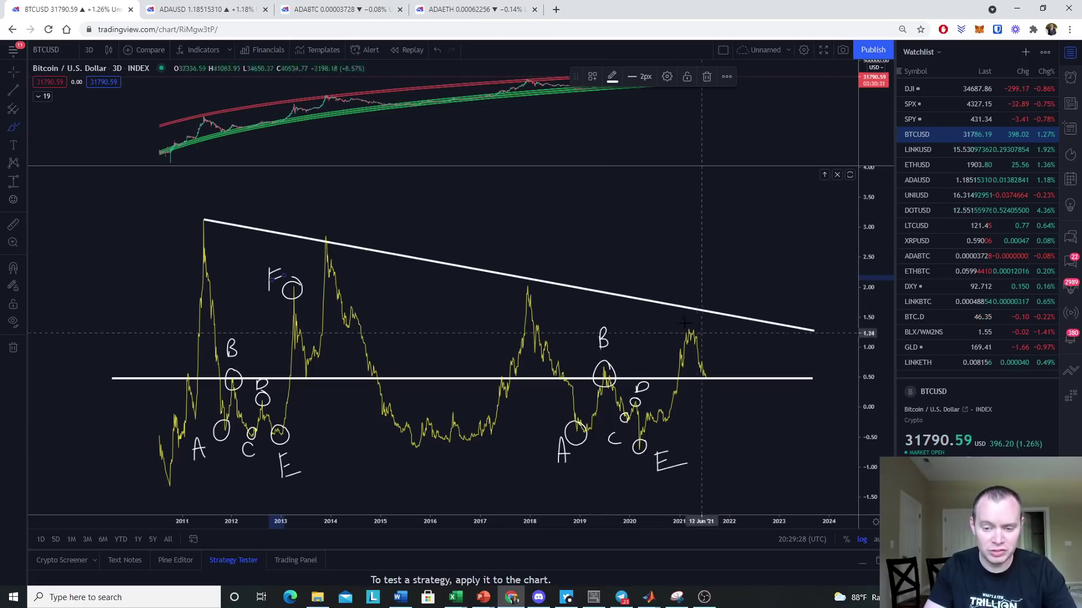
mouse_move(701, 334)
mouse_down()
mouse_move(679, 334)
mouse_move(699, 339)
mouse_up()
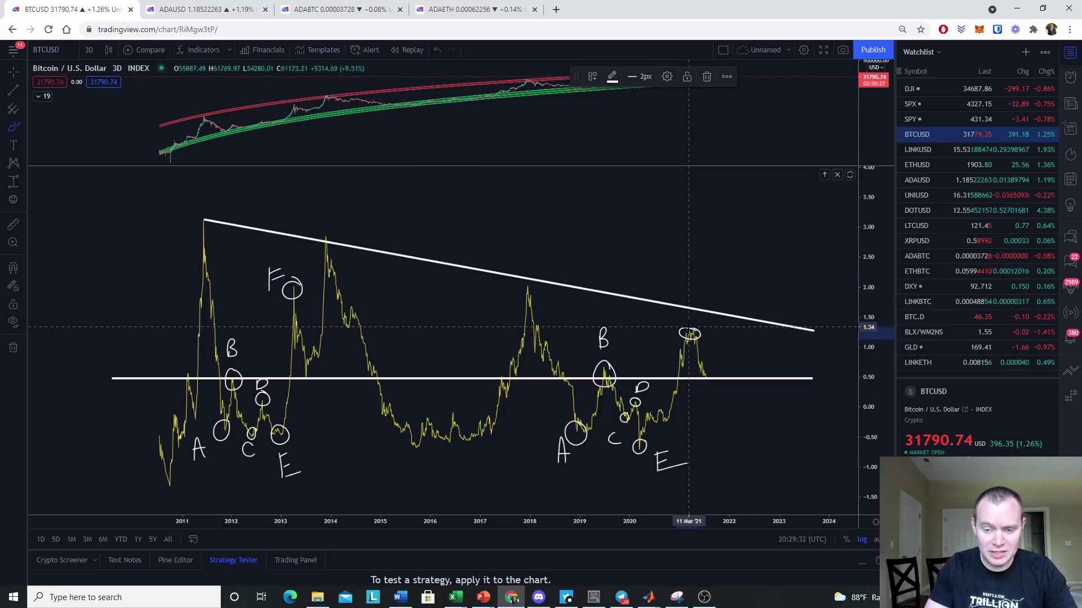
drag(657, 316, 657, 332)
drag(653, 317, 665, 323)
click(13, 71)
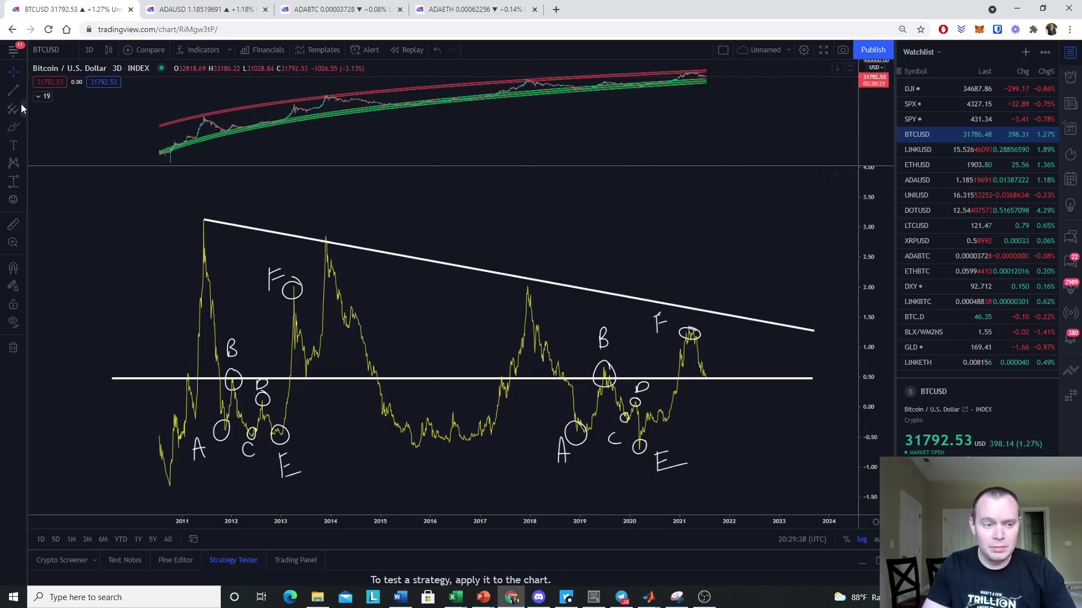
click(14, 128)
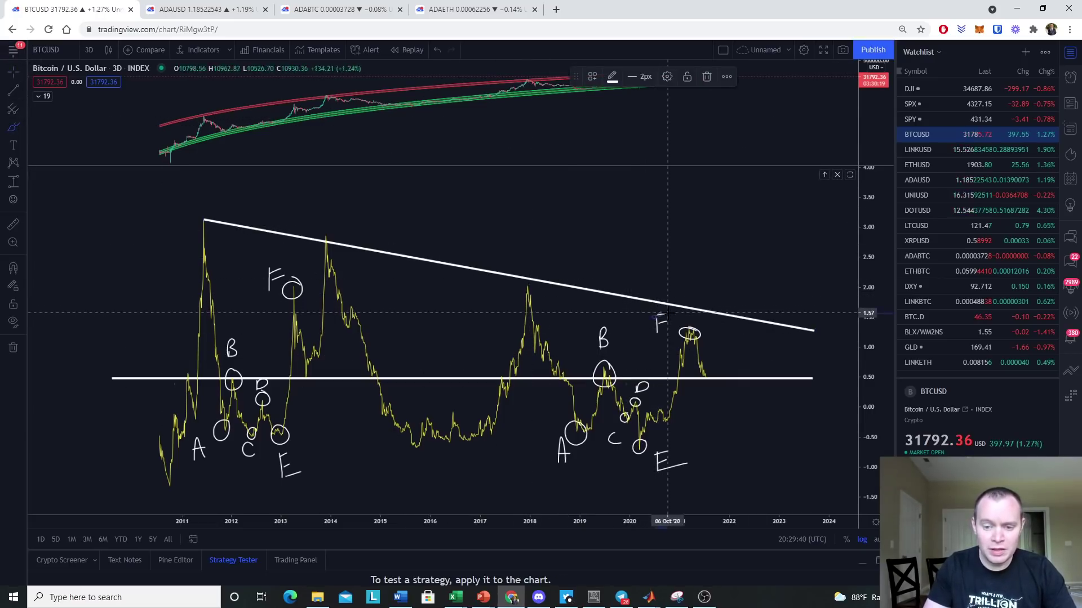
click(13, 74)
drag(558, 226, 552, 228)
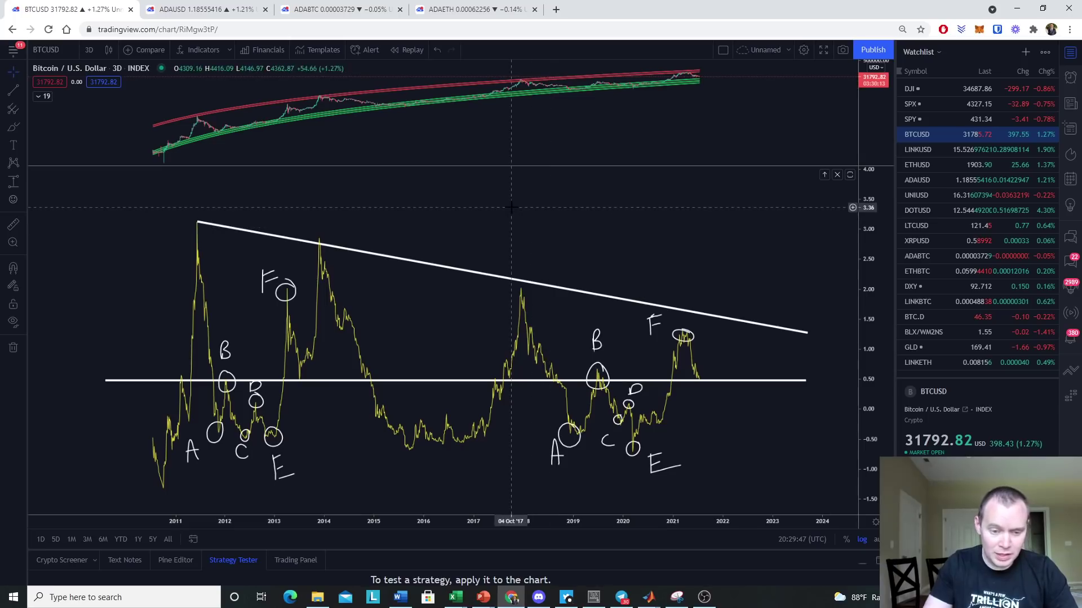
Step: Sketch a rising Brush stroke from the current mid-2021 level to the descending trend line, and undo it
click(9, 128)
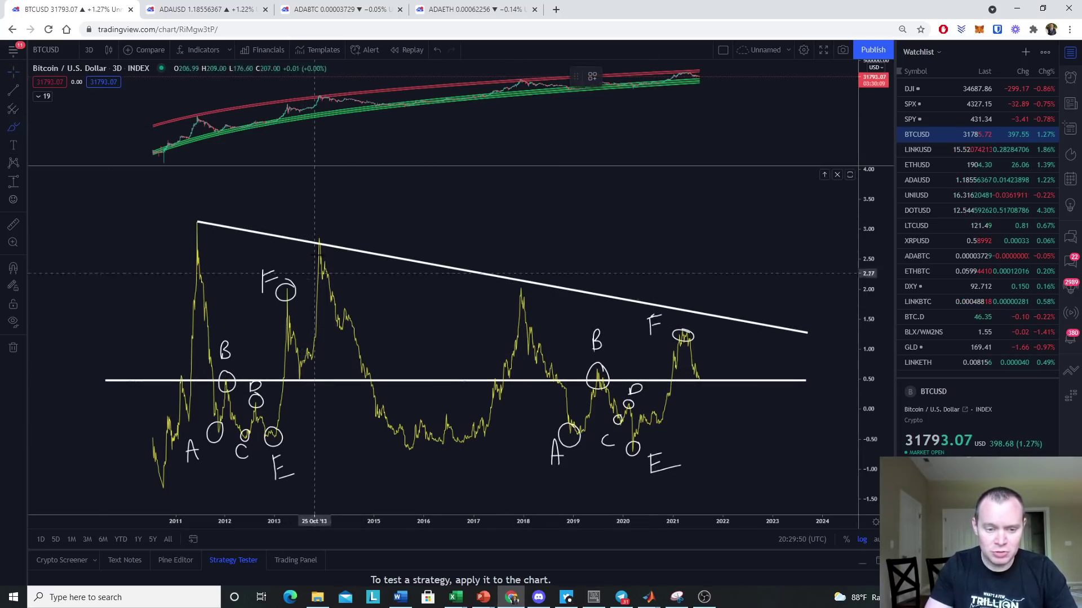
drag(701, 377, 718, 316)
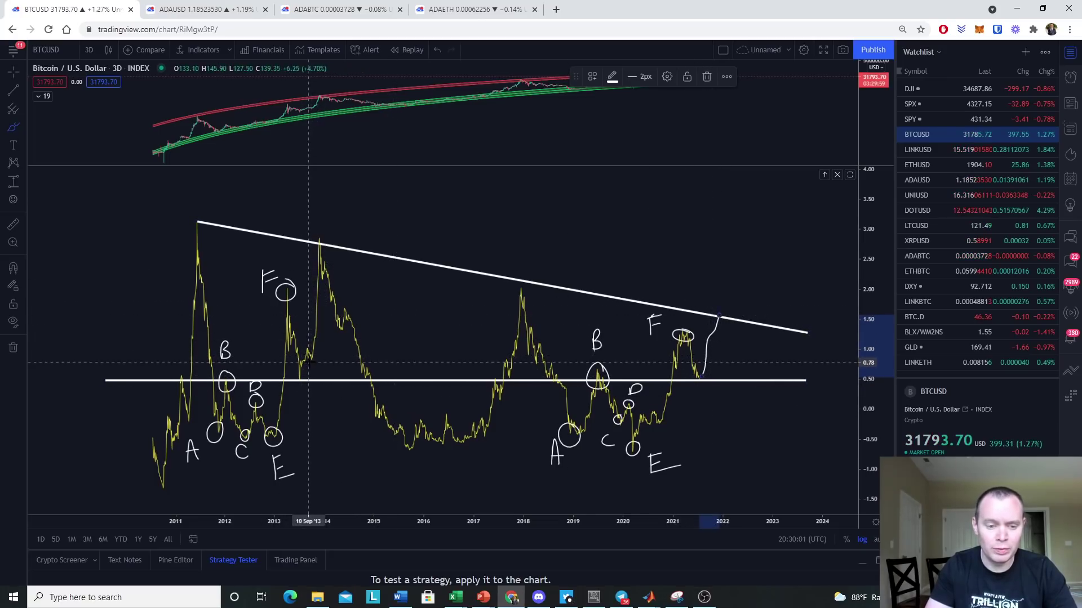
key(ctrl)
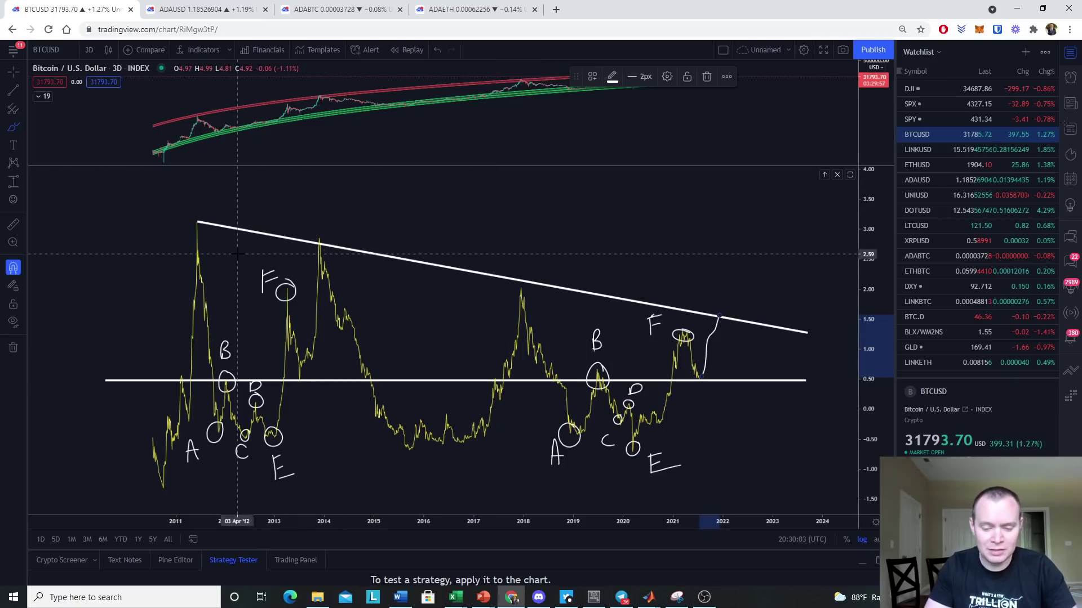
key(ctrl+z)
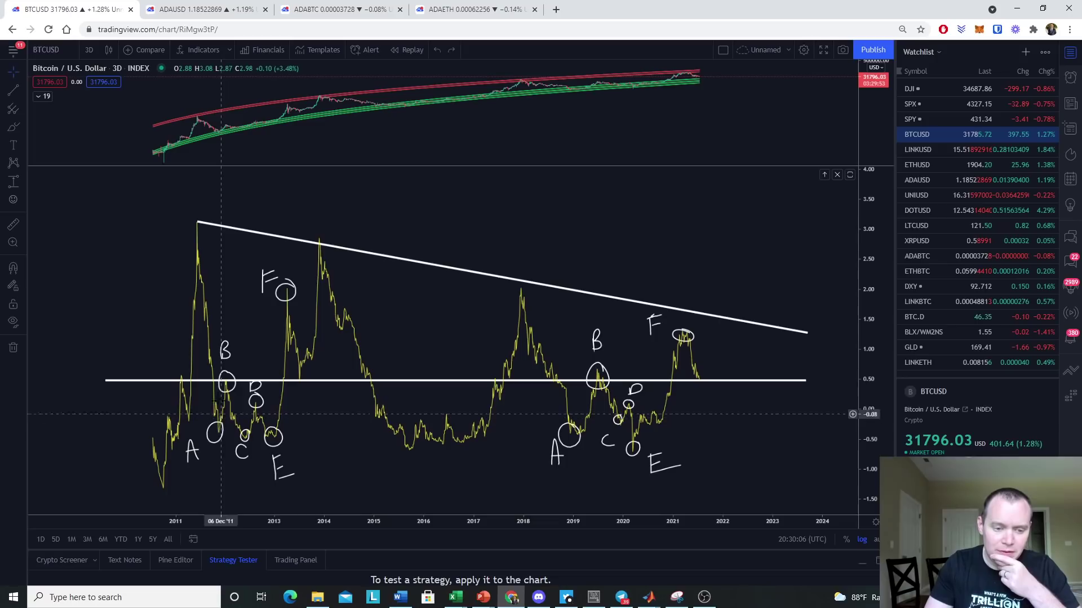
Step: Mark a Date Range along the horizontal line from 10 October 2011 to about early July 2013, and start another Date Range
click(22, 181)
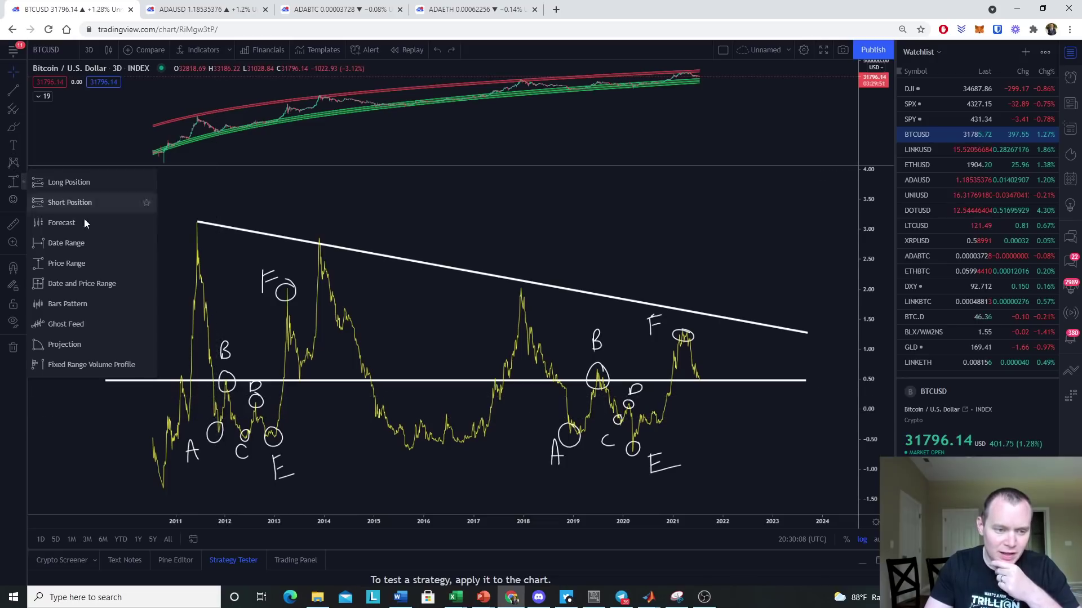
click(66, 244)
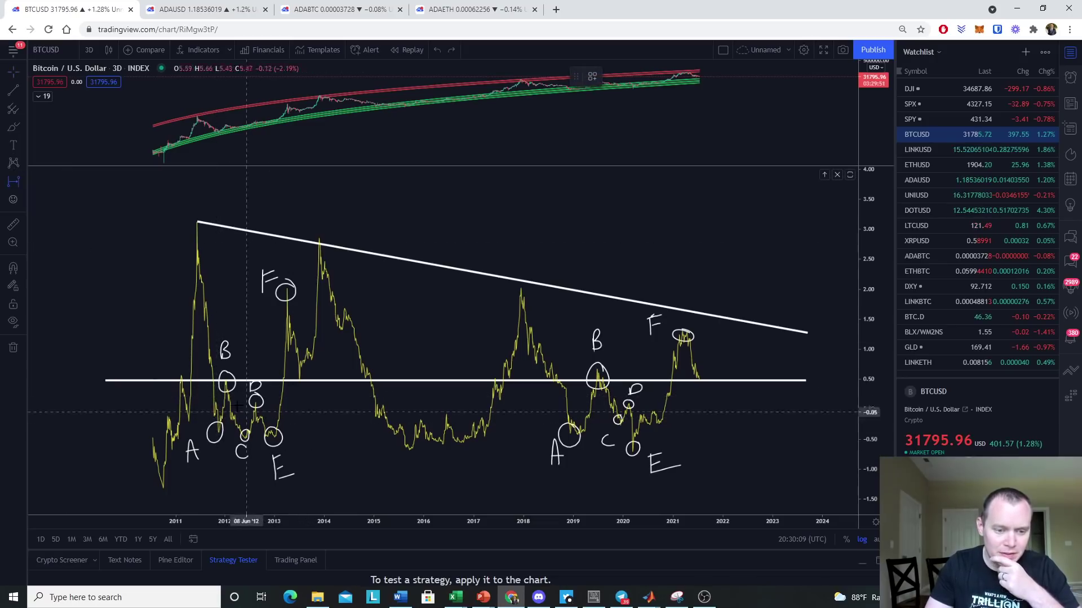
click(213, 382)
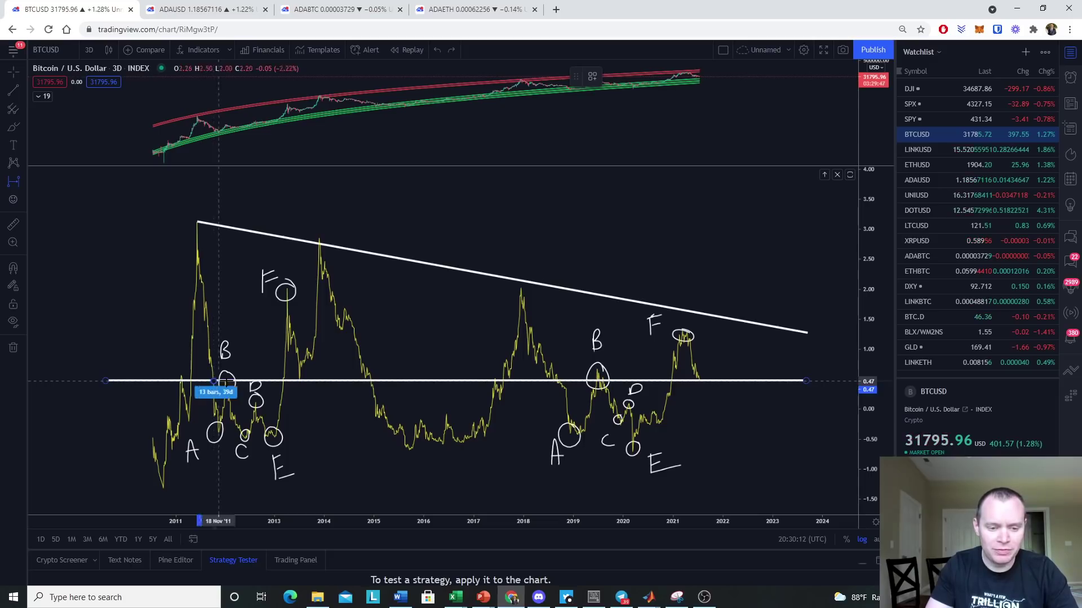
click(301, 381)
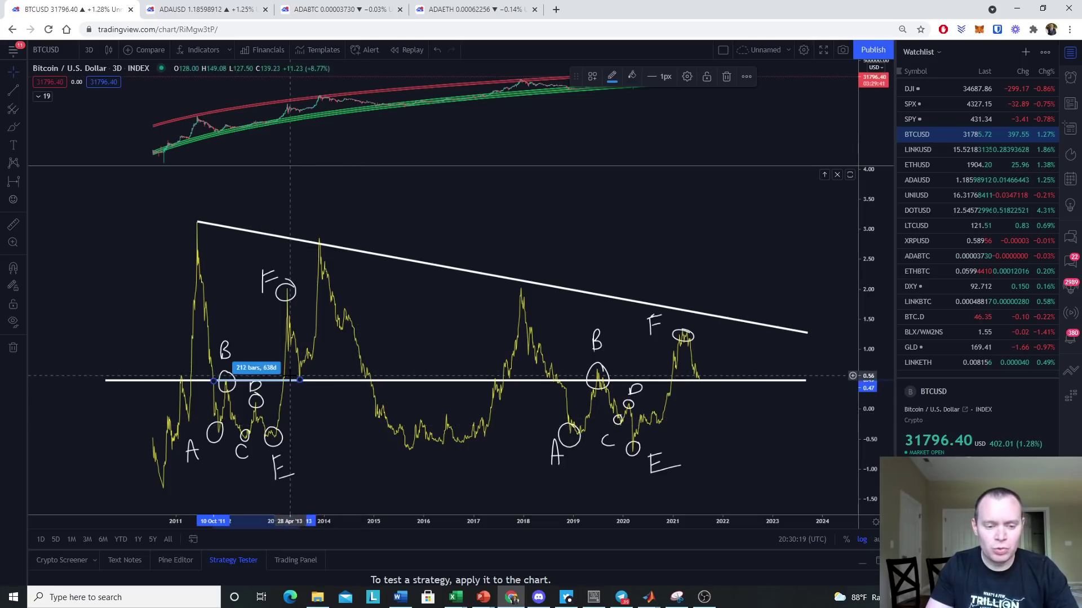
click(14, 181)
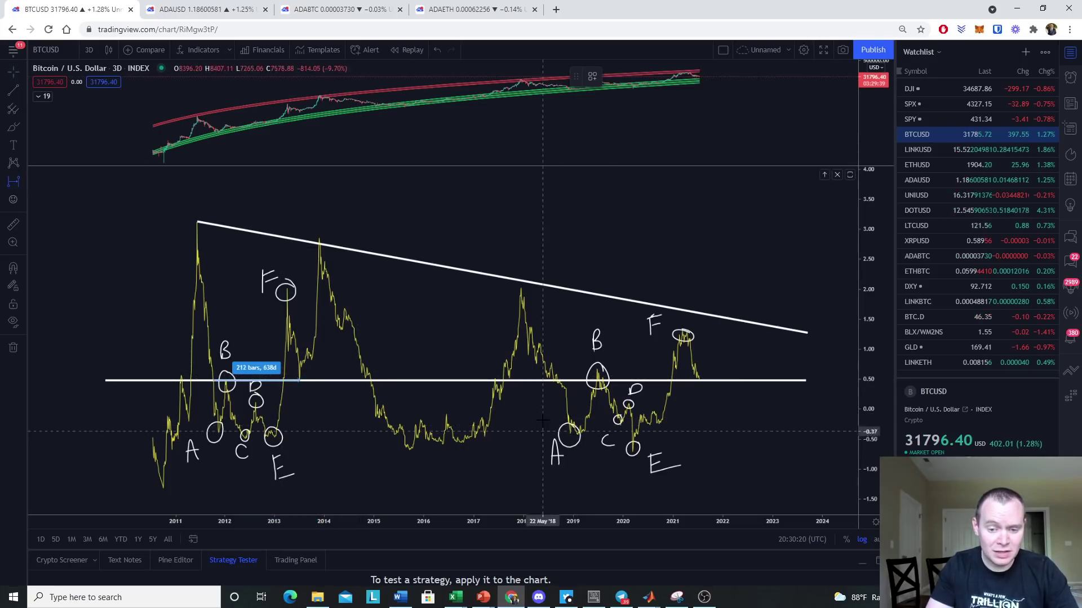
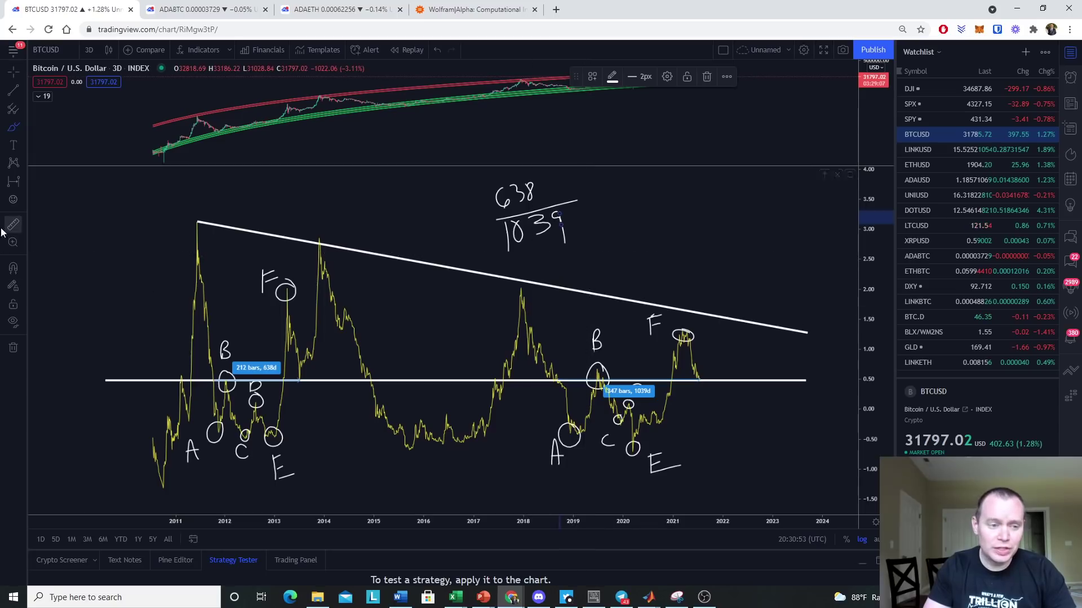
Step: Mark a Date Range from the early-July 2013 low at the horizontal line to the 30 November 2013 peak
click(14, 181)
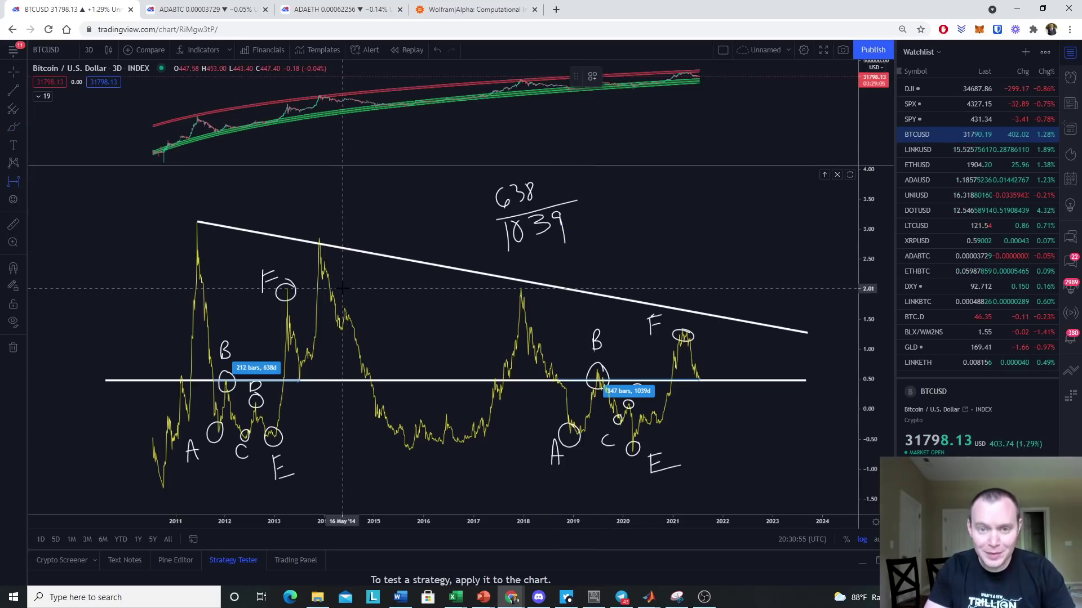
click(299, 380)
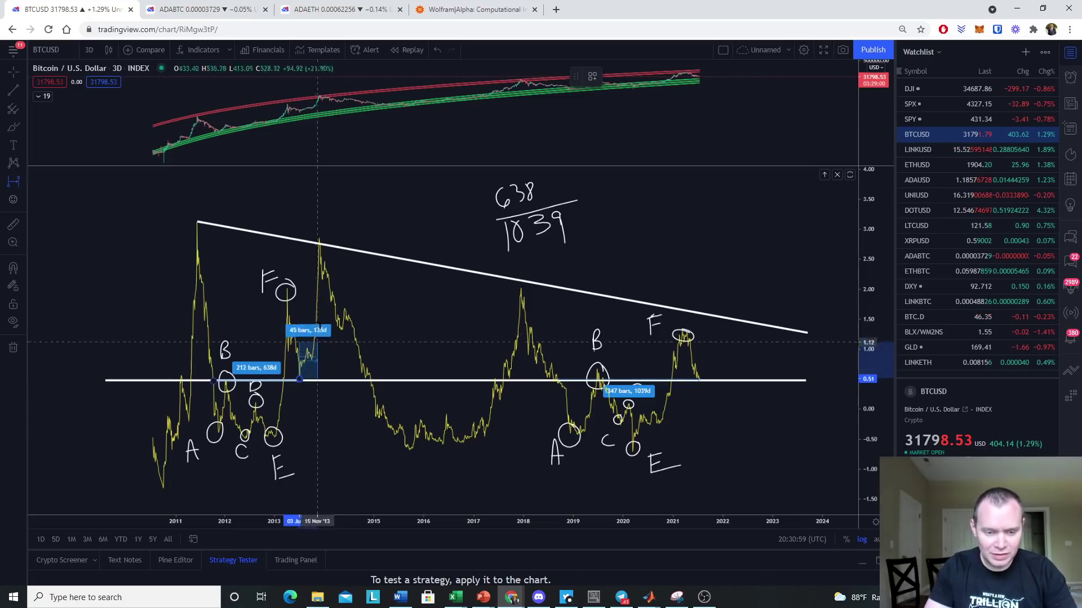
click(320, 240)
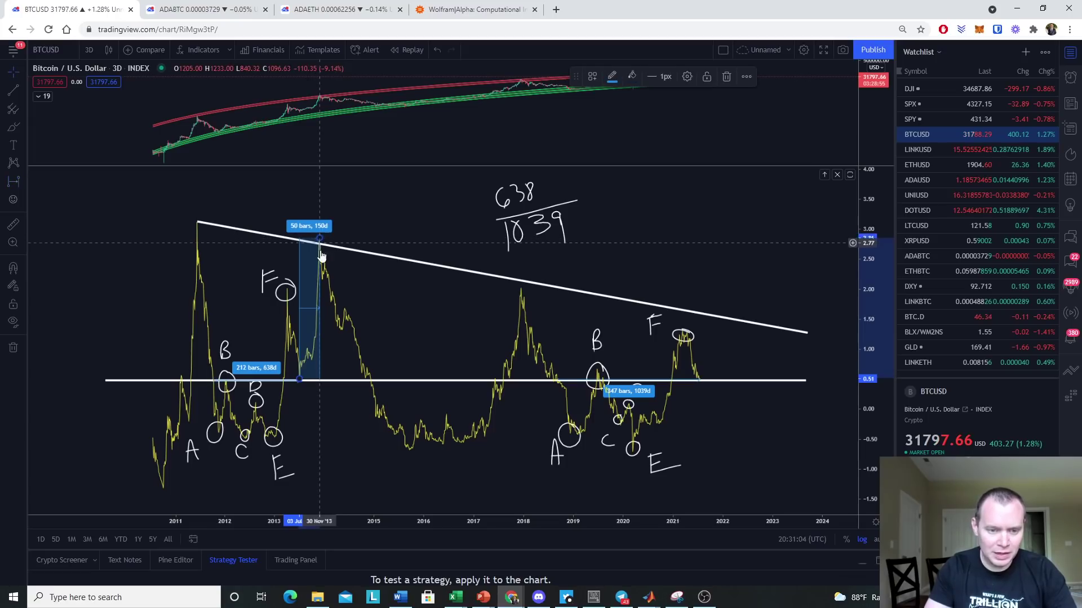
Step: Complete the handwritten proportion by adding "= 150/X" beside 638/1039 with the Brush
click(13, 127)
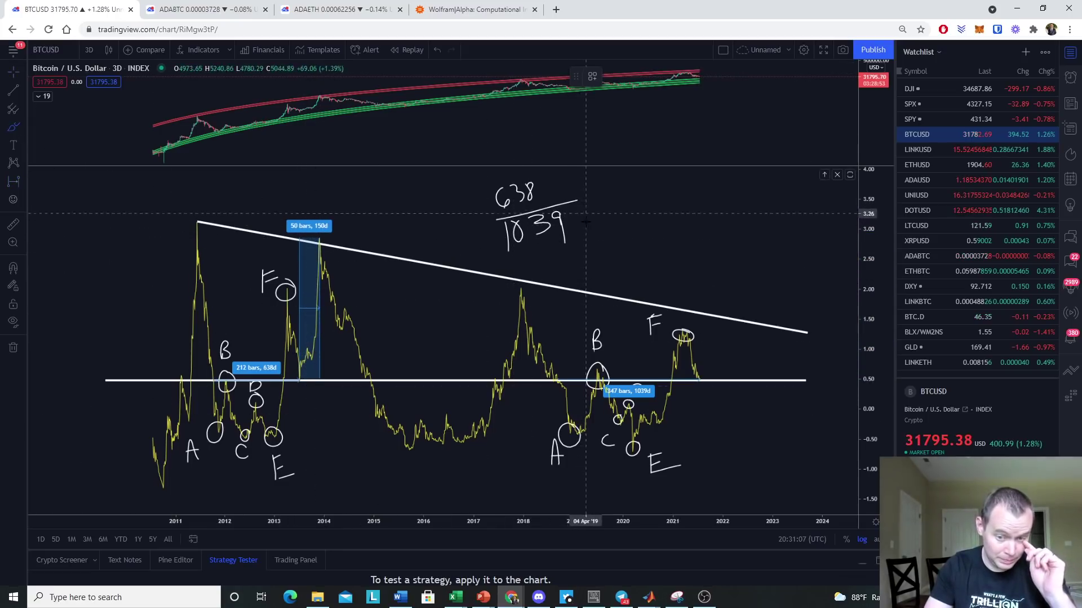
drag(595, 212, 610, 196)
drag(593, 212, 608, 207)
mouse_move(634, 173)
mouse_down()
mouse_move(635, 197)
mouse_move(654, 173)
mouse_move(658, 191)
mouse_move(663, 174)
mouse_up()
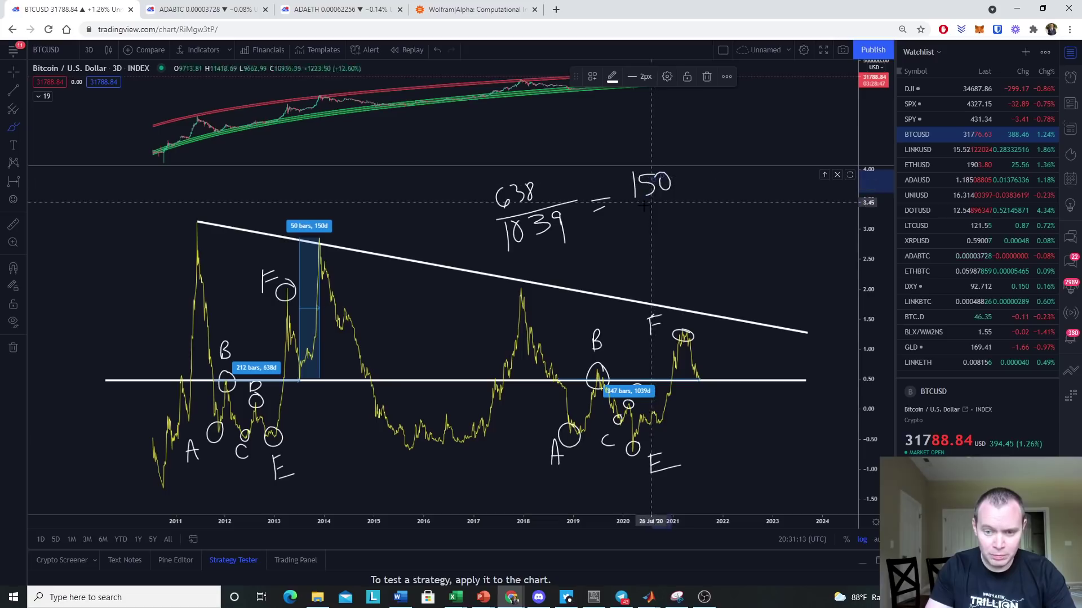
mouse_move(628, 207)
mouse_down()
mouse_move(698, 197)
mouse_move(679, 226)
mouse_move(660, 230)
mouse_up()
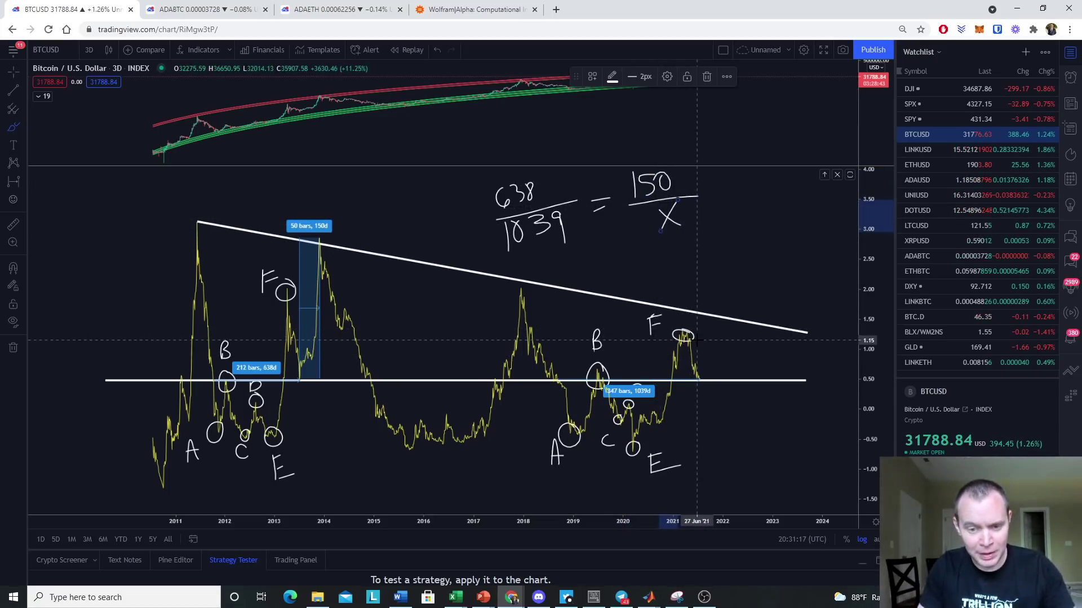
click(9, 74)
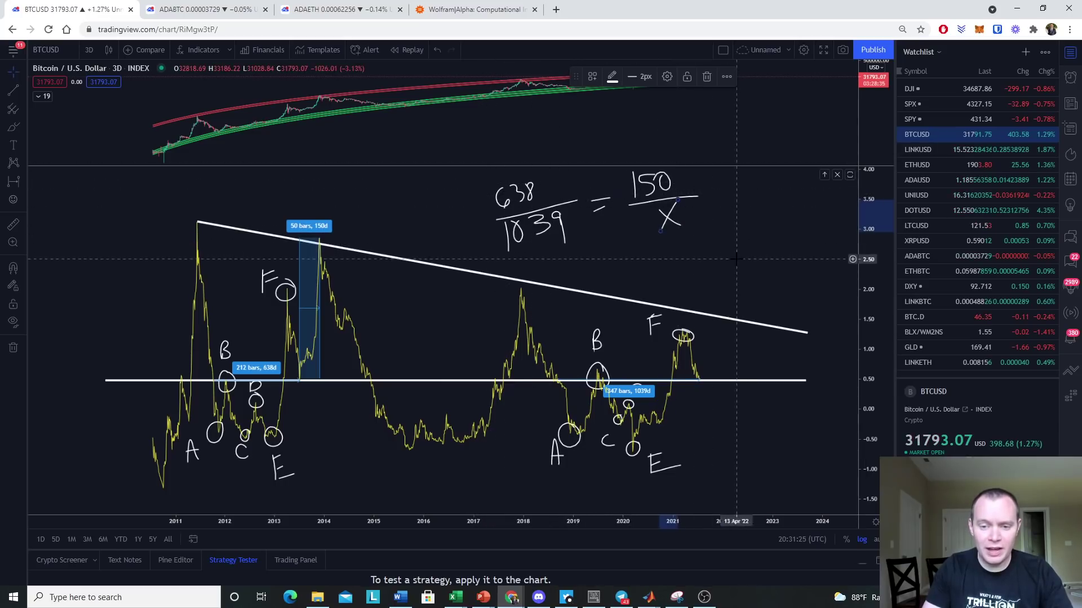
Step: Switch to WolframAlpha, solve the equation 638*x=1038*150, and view the solution for x
click(459, 11)
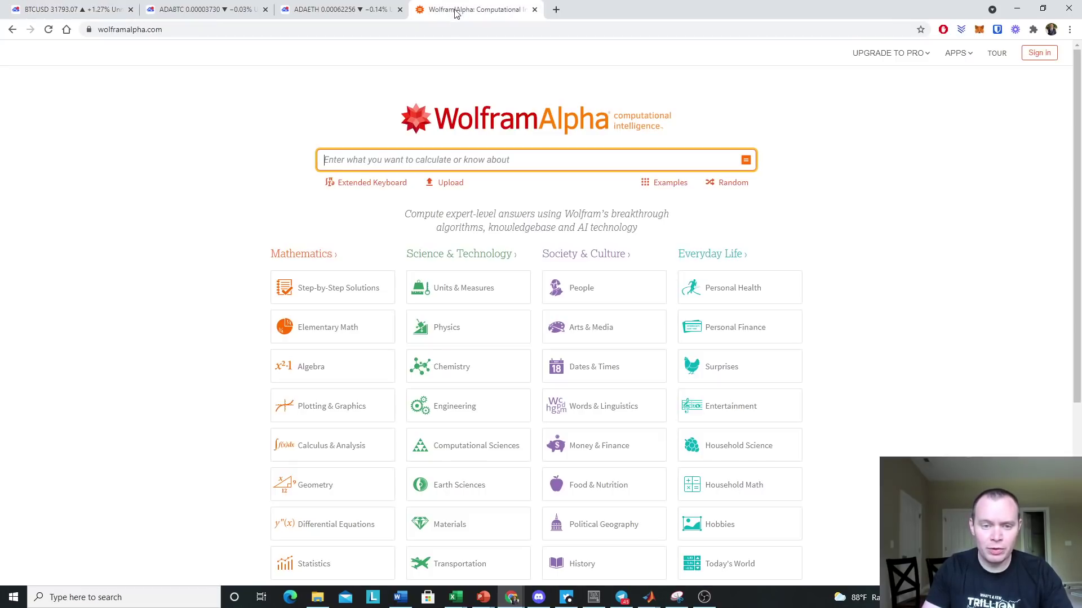
text(638)
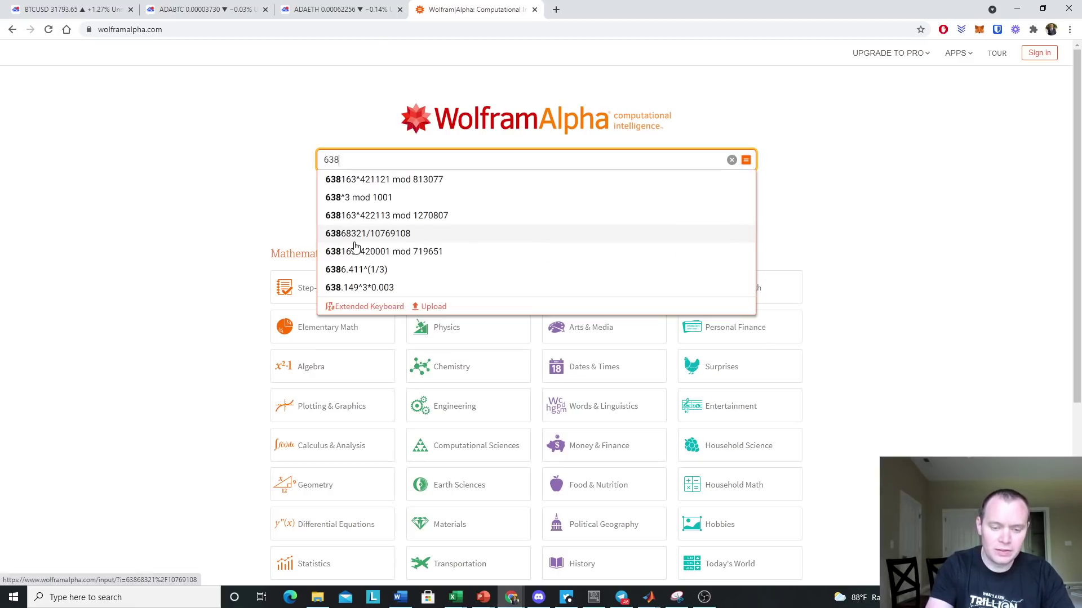
text(*x=1038*150)
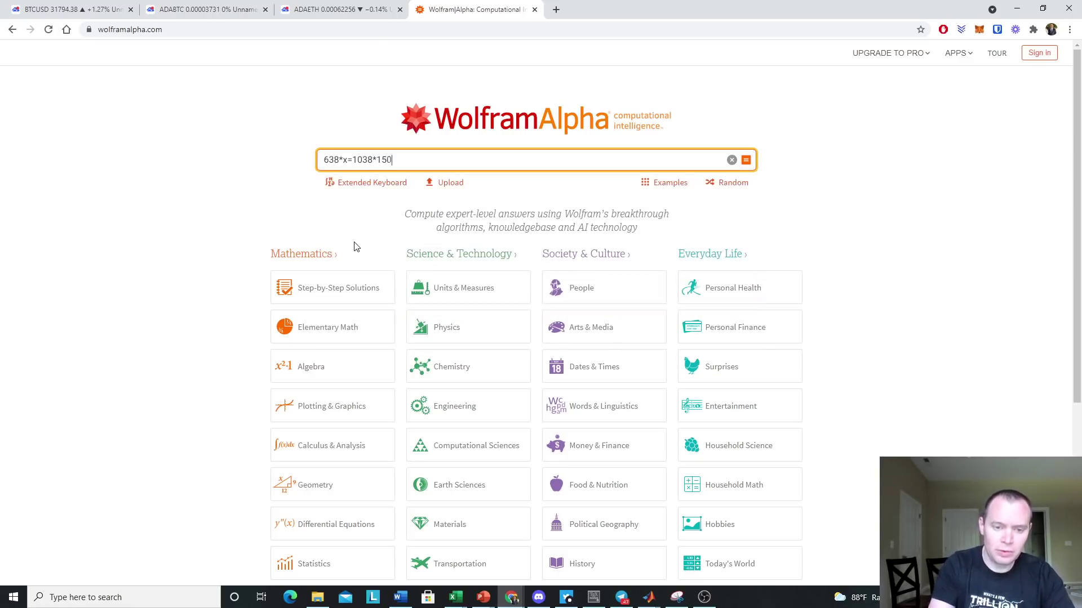
key(Return)
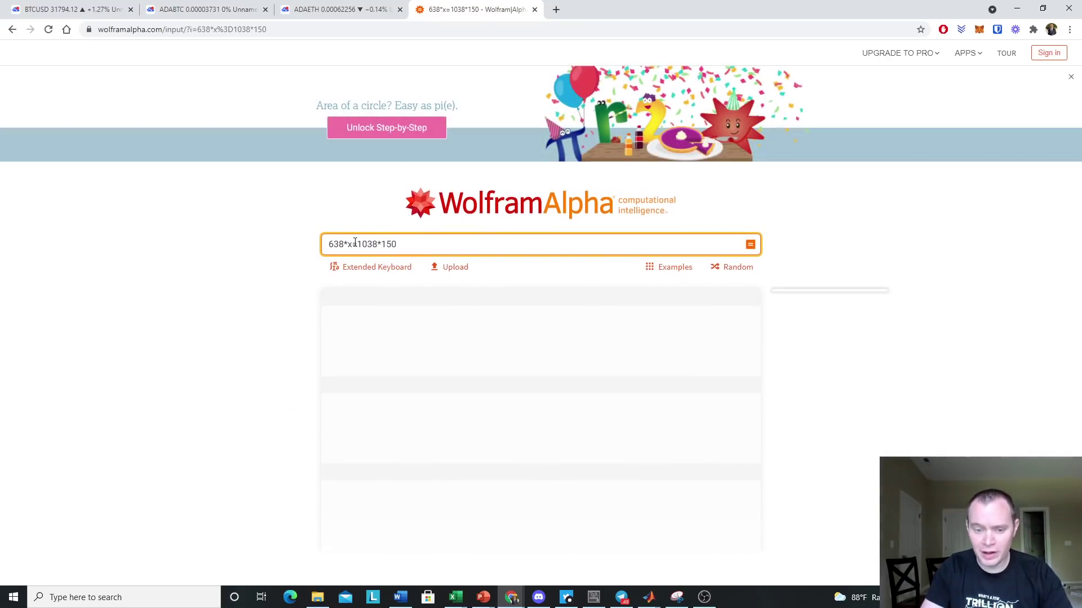
scroll(443, 398, down, 4)
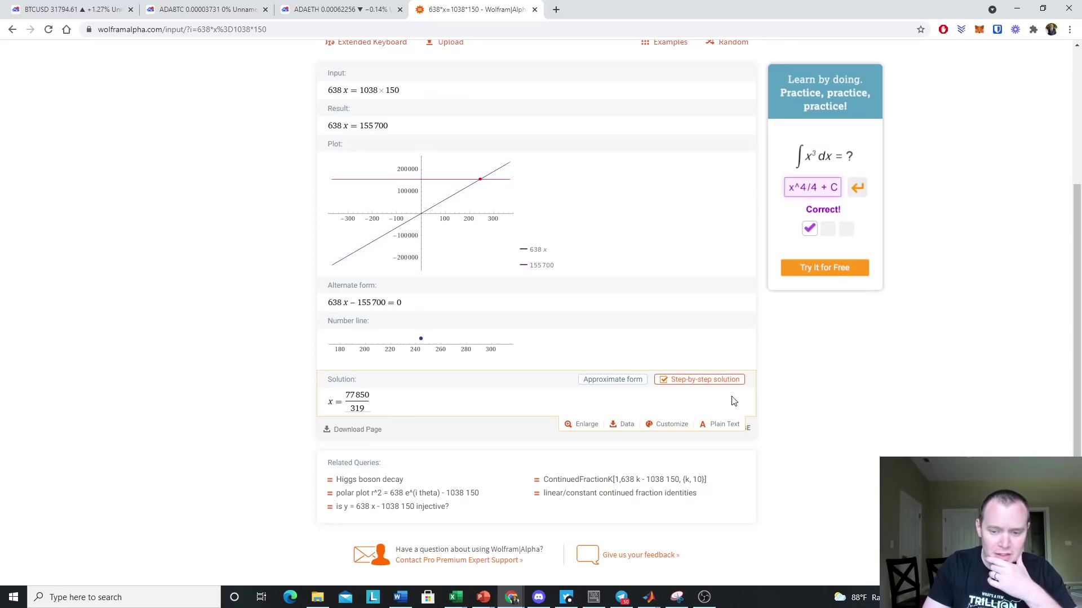
Step: Show the solution for x in approximate form, and switch back to the BTCUSD oscillator chart in TradingView
click(612, 379)
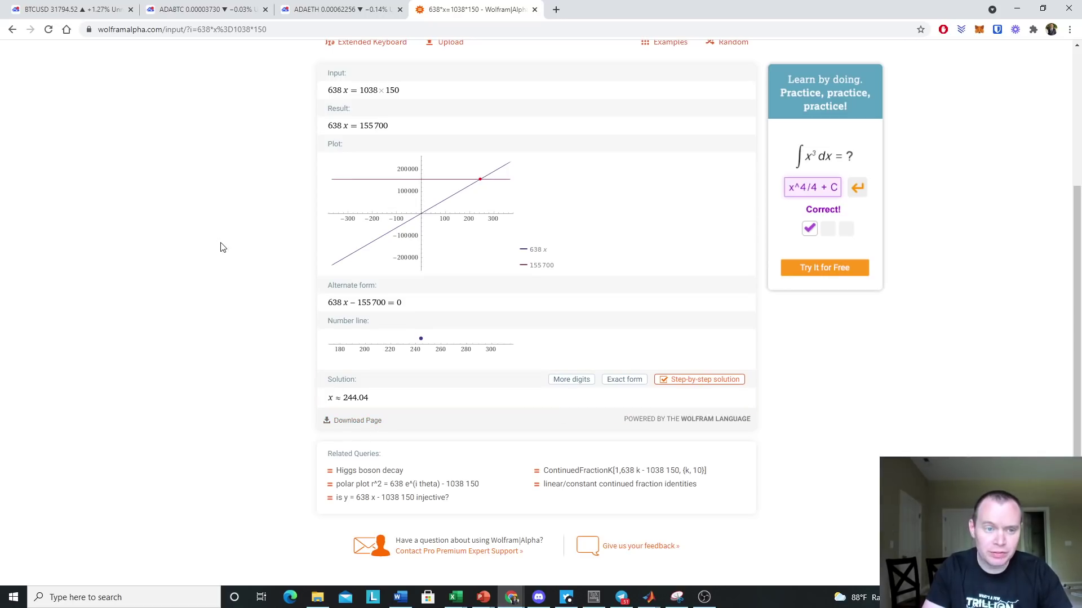
click(71, 9)
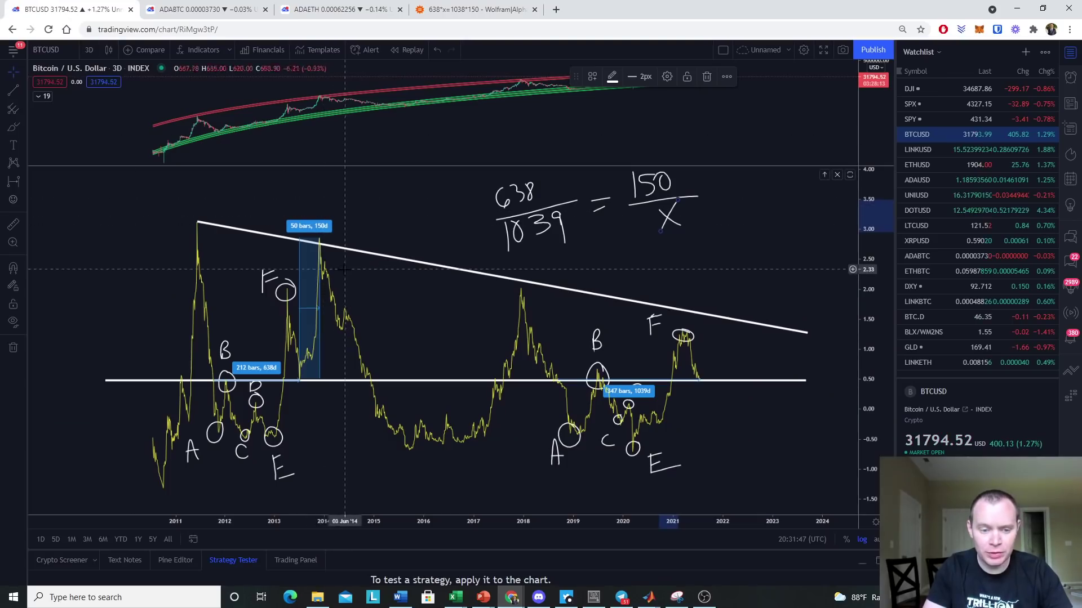
click(298, 381)
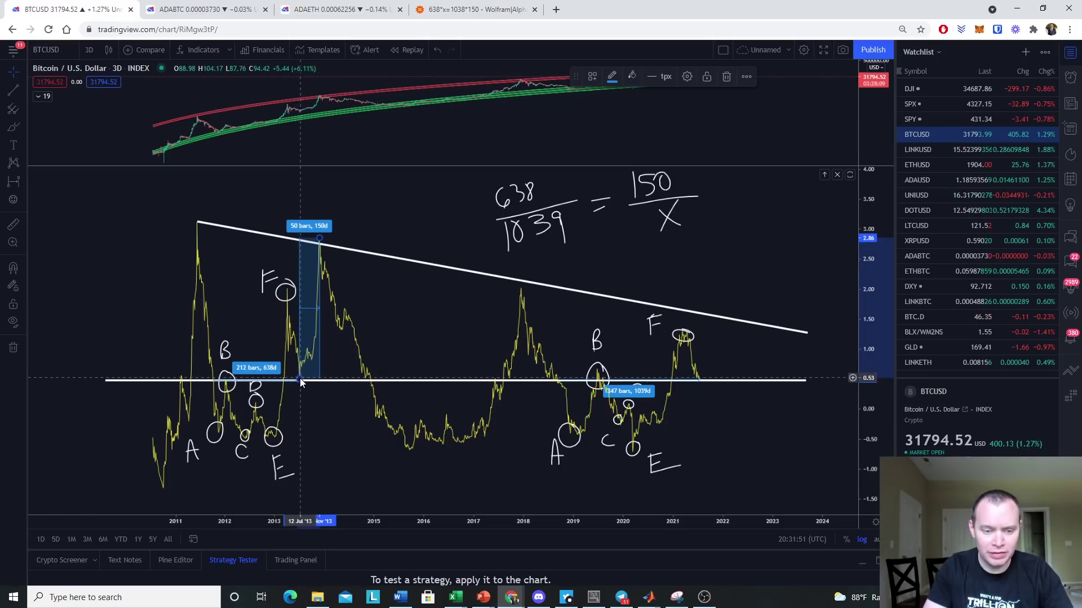
Step: Mark a Date Range of about 248 days from the 9 July 2021 low at the horizontal line to the descending trendline at 14 March 2022
click(14, 182)
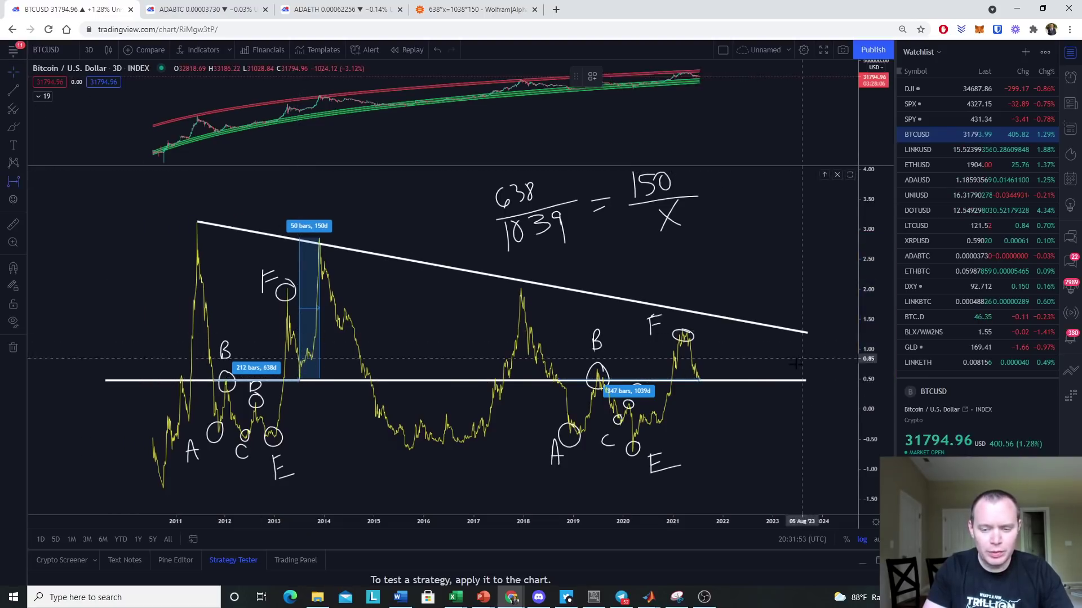
click(698, 381)
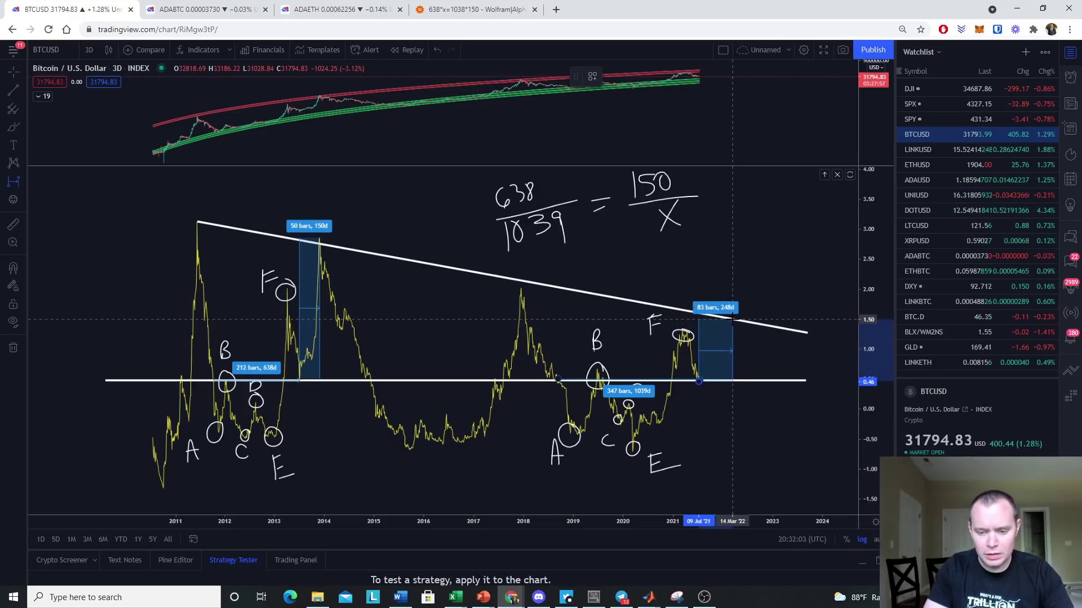
click(733, 318)
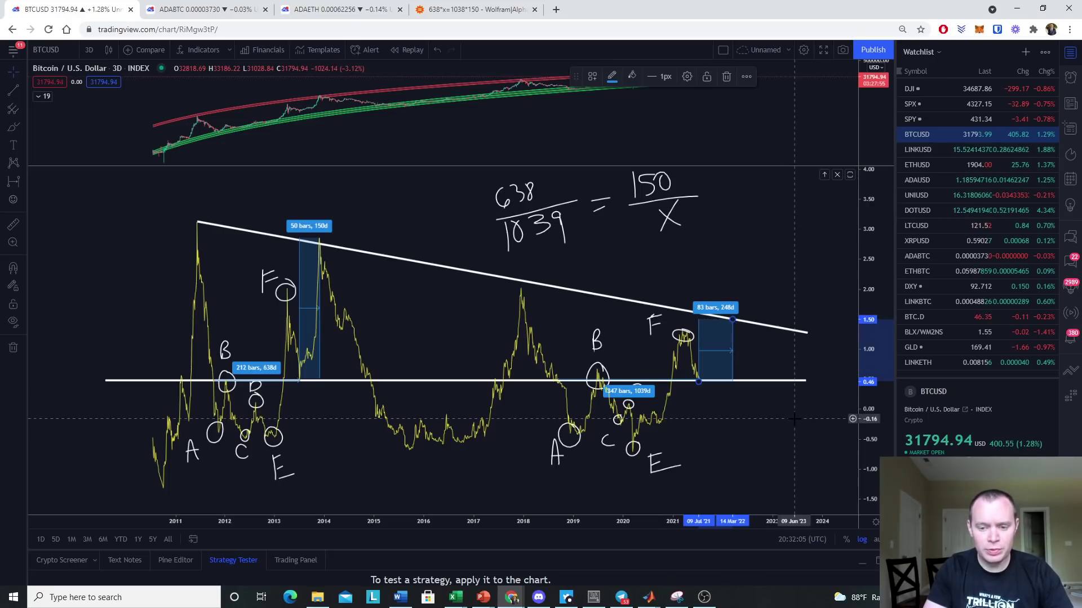
Step: Sketch a projected path with the Brush from the July 2021 low up to the descending trendline, and delete the stroke
click(12, 127)
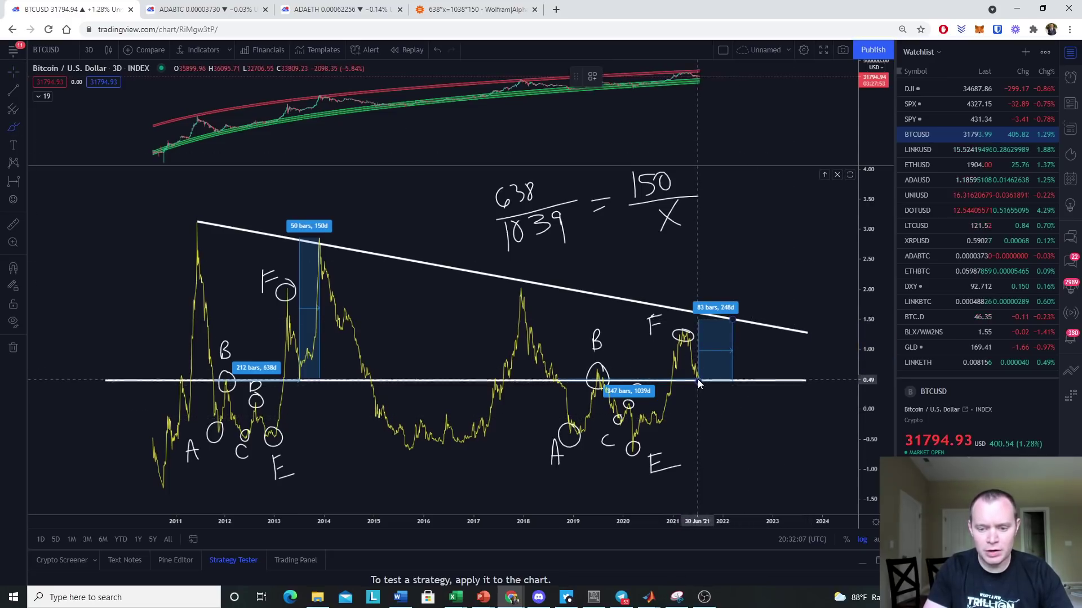
drag(699, 381, 731, 320)
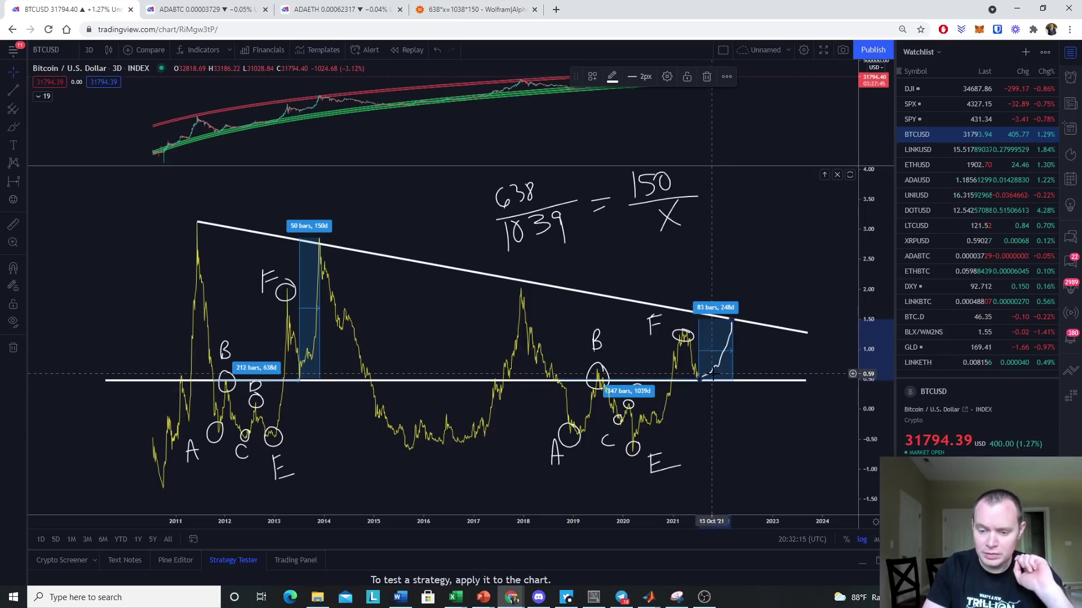
key(Delete)
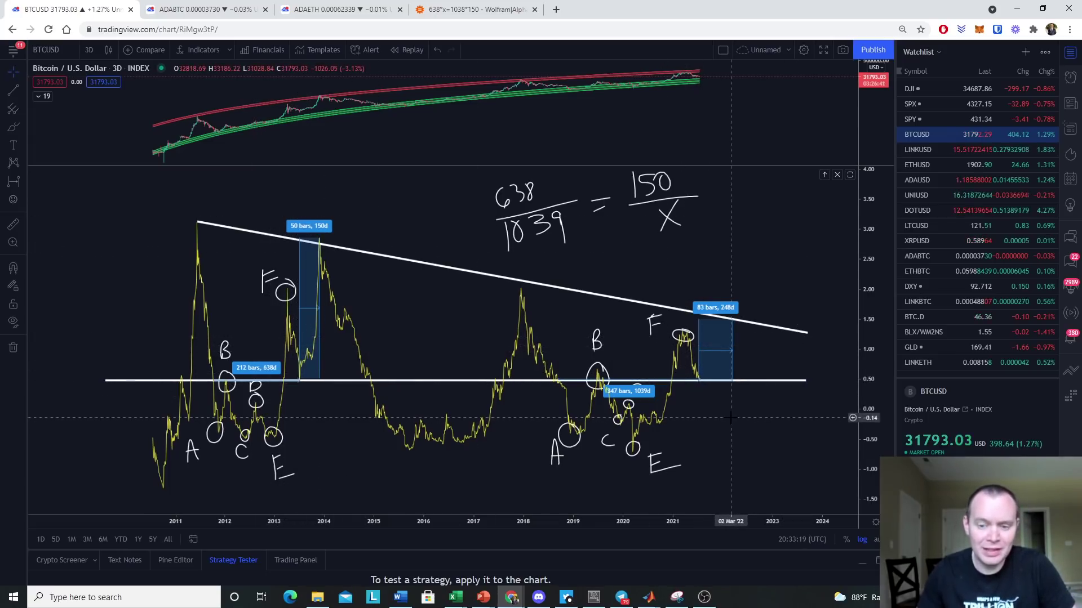
Step: Brush a short dip below the horizontal line from the July 2021 low, and circle the matching July 2013 low
click(13, 127)
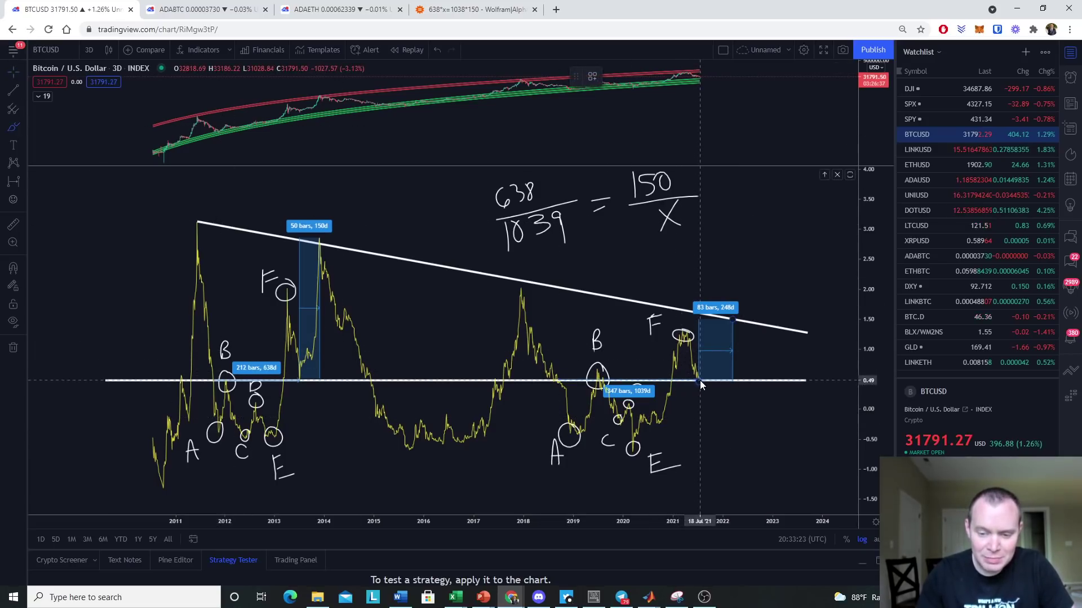
drag(700, 380, 709, 396)
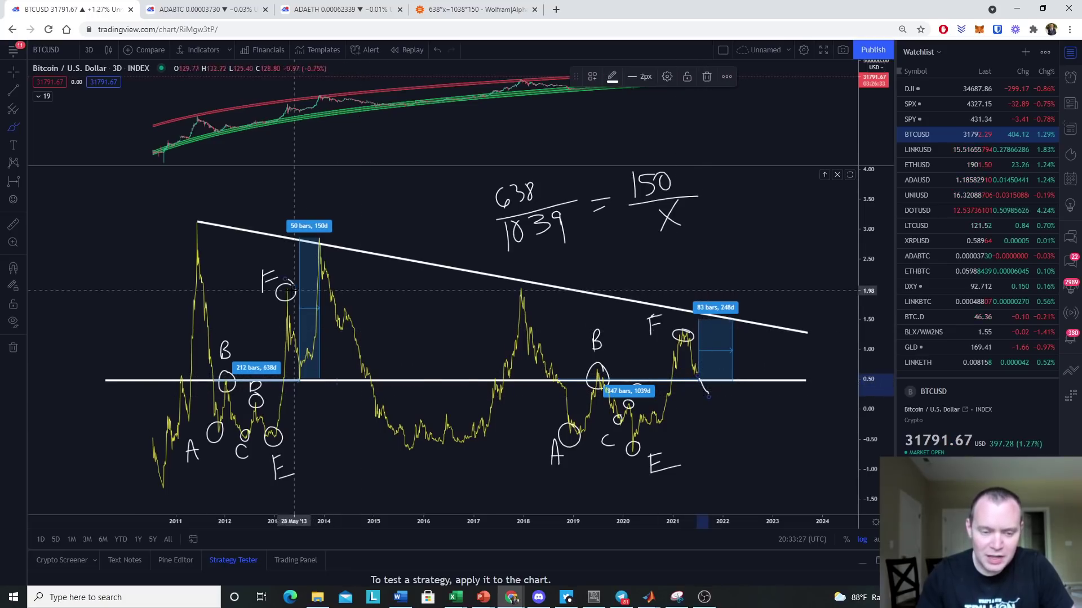
mouse_move(305, 369)
mouse_down()
mouse_move(292, 385)
mouse_move(310, 376)
mouse_up()
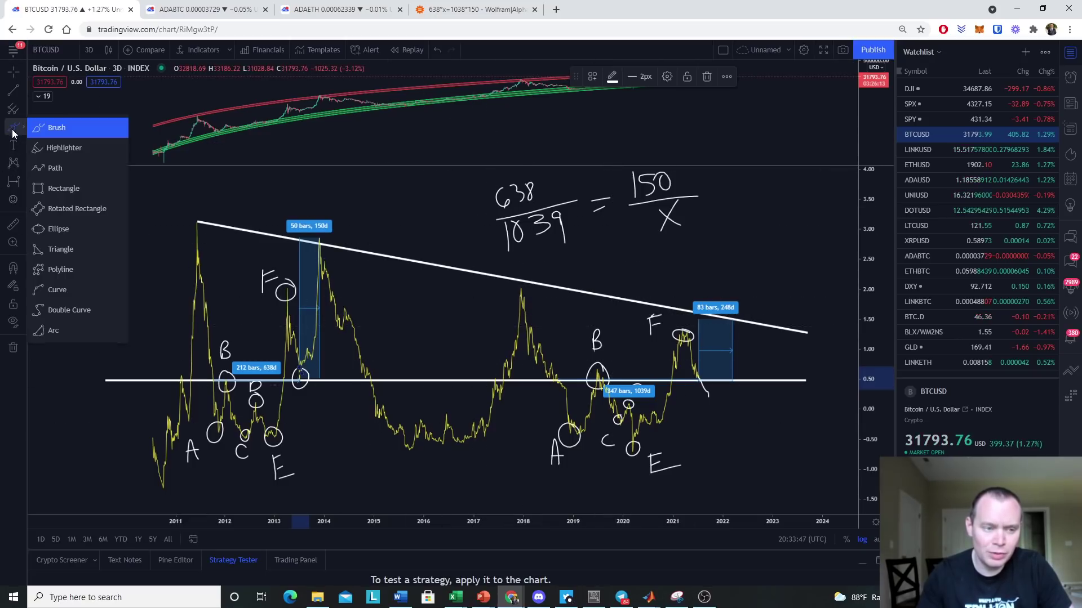
Step: Handwrite the oscillator formula "ln($/FV)" above the 638/1039 = 150/X proportion with the Brush
click(21, 127)
click(49, 125)
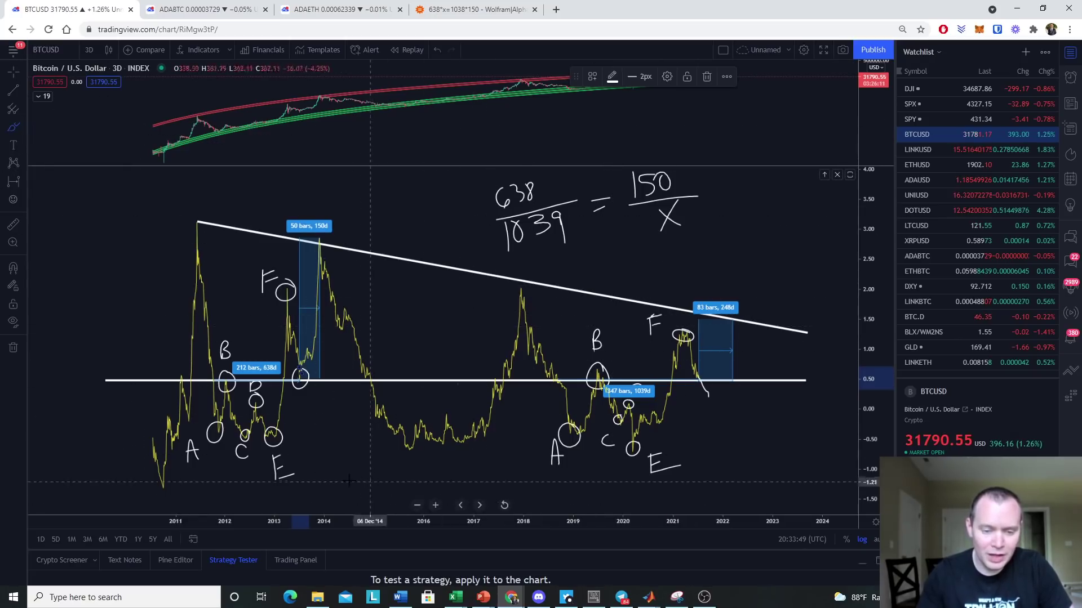
drag(446, 148, 489, 158)
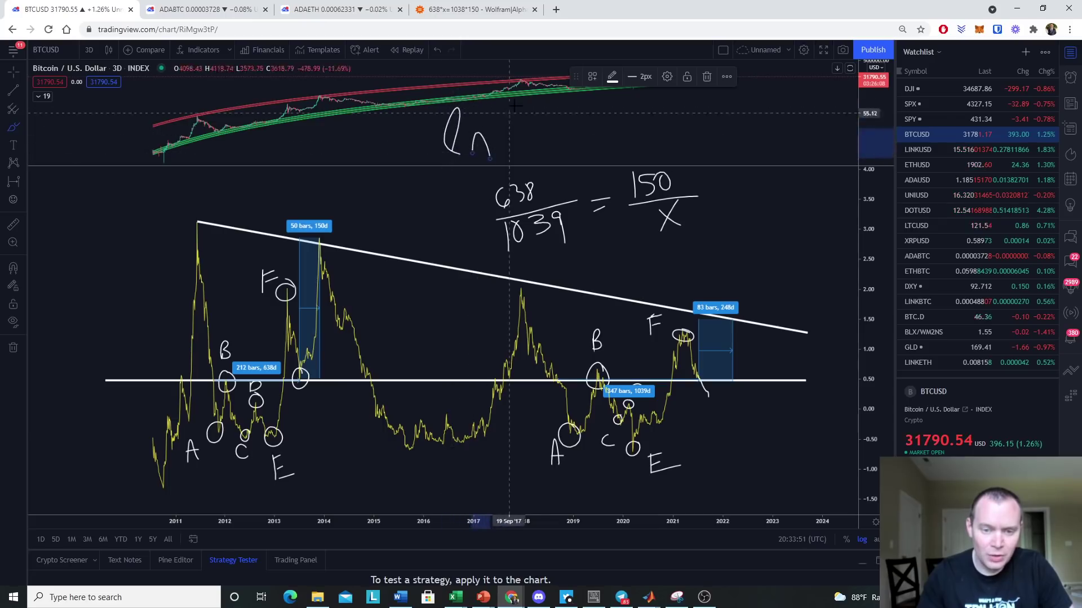
mouse_move(523, 99)
mouse_down()
mouse_move(516, 163)
mouse_move(546, 110)
mouse_move(544, 129)
mouse_move(576, 120)
mouse_move(540, 162)
mouse_move(558, 136)
mouse_move(541, 149)
mouse_move(577, 141)
mouse_move(580, 75)
mouse_move(581, 210)
mouse_up()
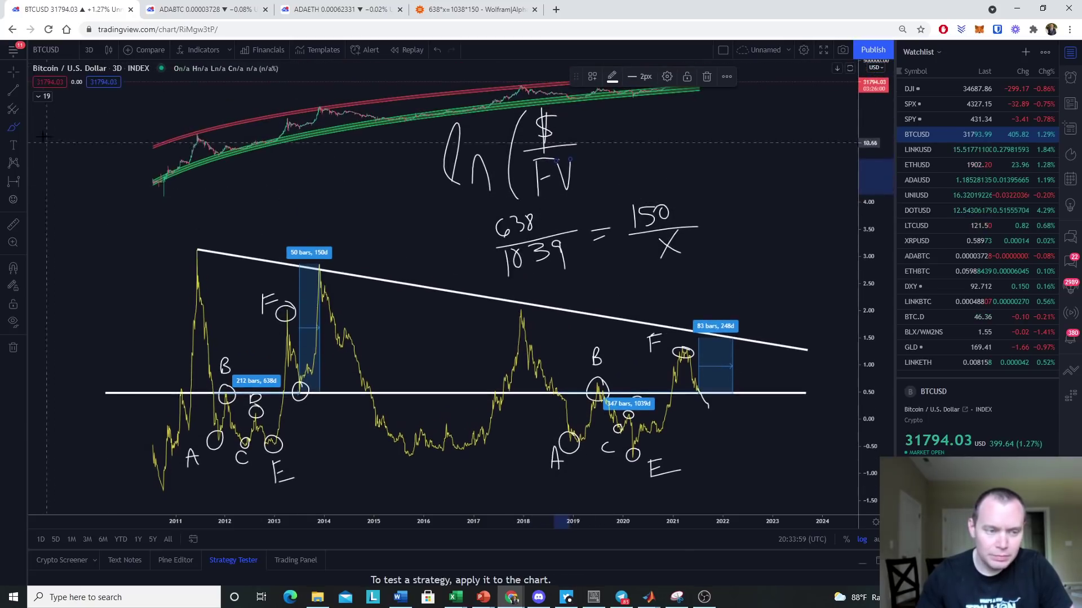
click(13, 128)
click(48, 126)
drag(576, 113, 596, 197)
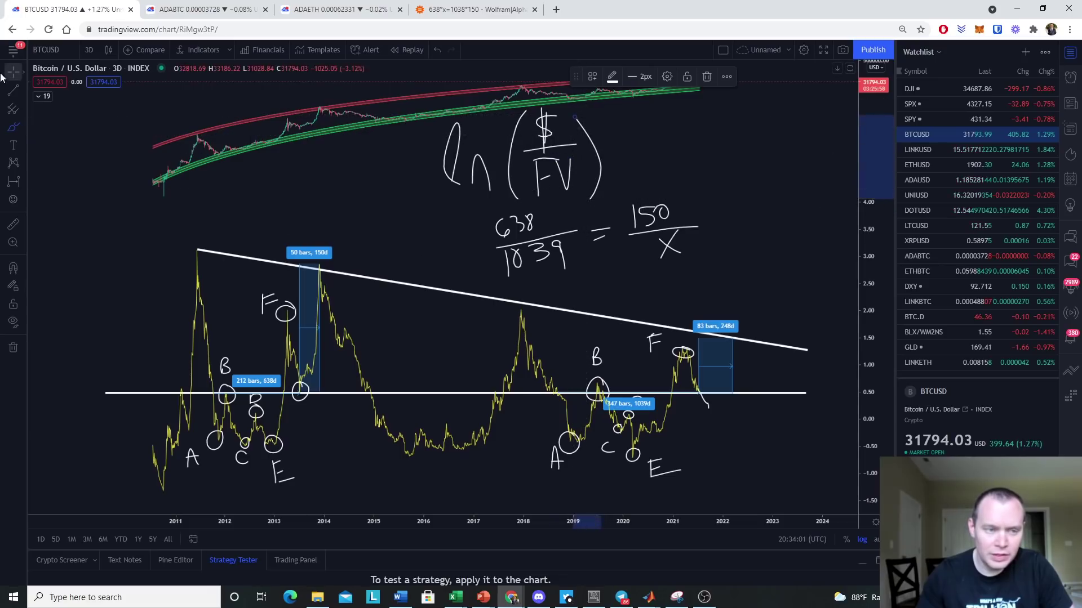
Step: Brush a curved dip below the horizontal line from the July 2021 low, under the 248-day Date Range
drag(501, 296, 485, 286)
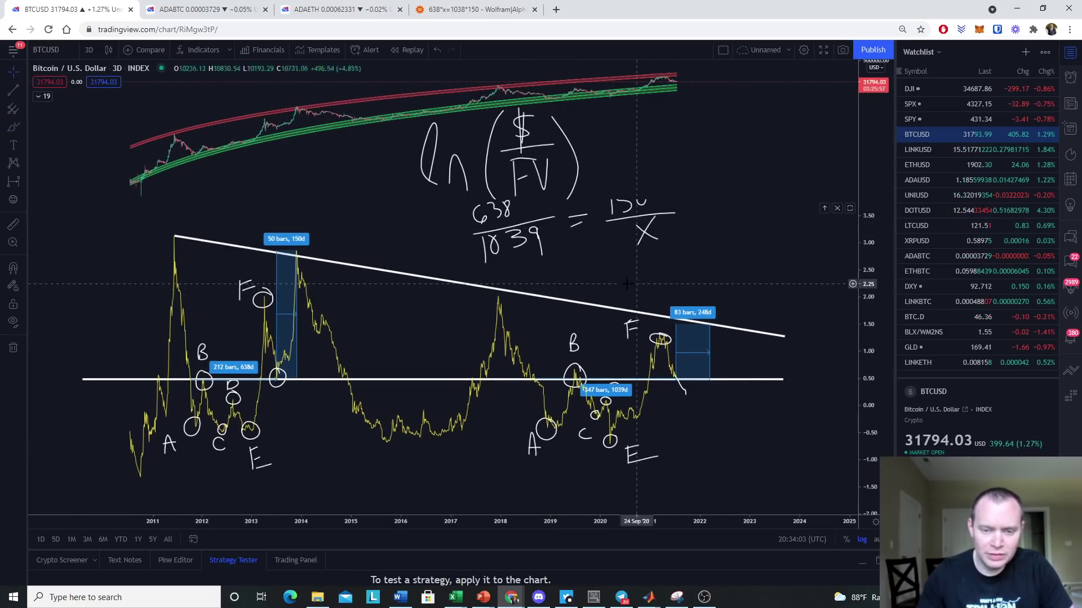
drag(625, 289, 654, 315)
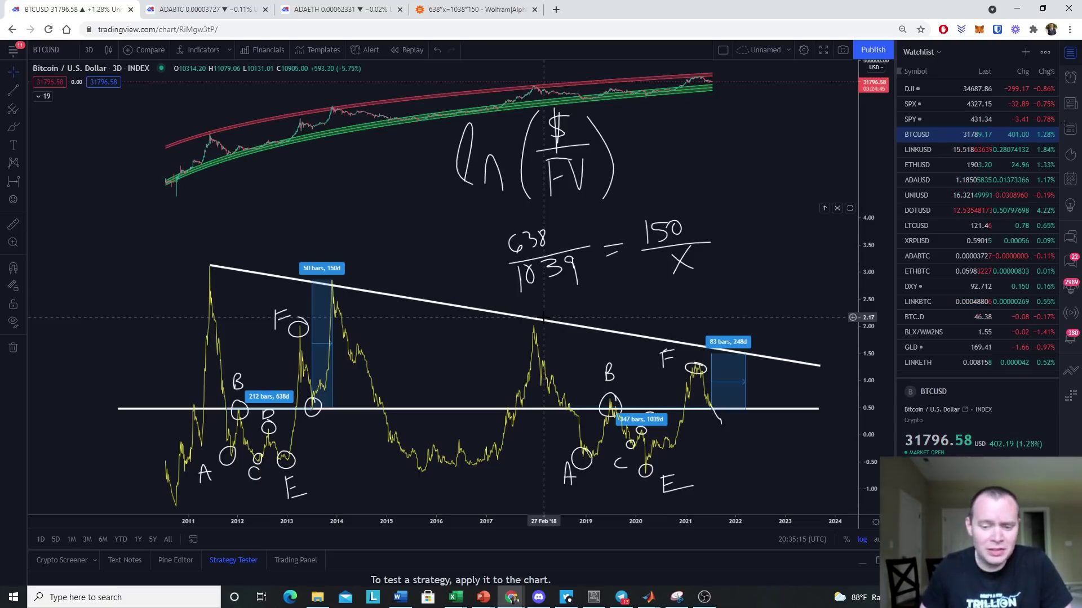
key(alt+b)
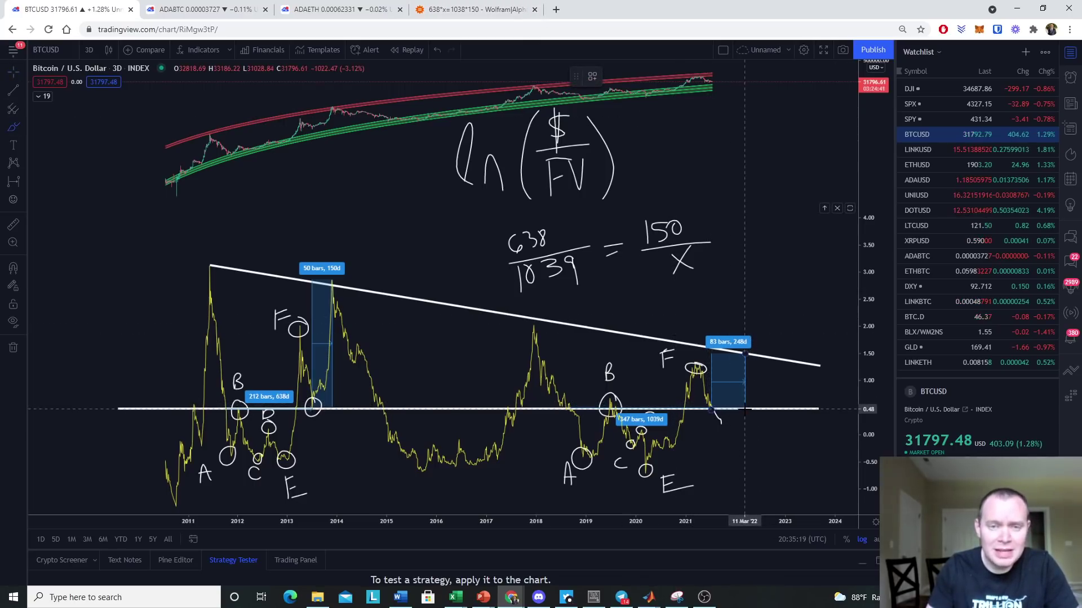
click(709, 404)
drag(709, 403, 735, 423)
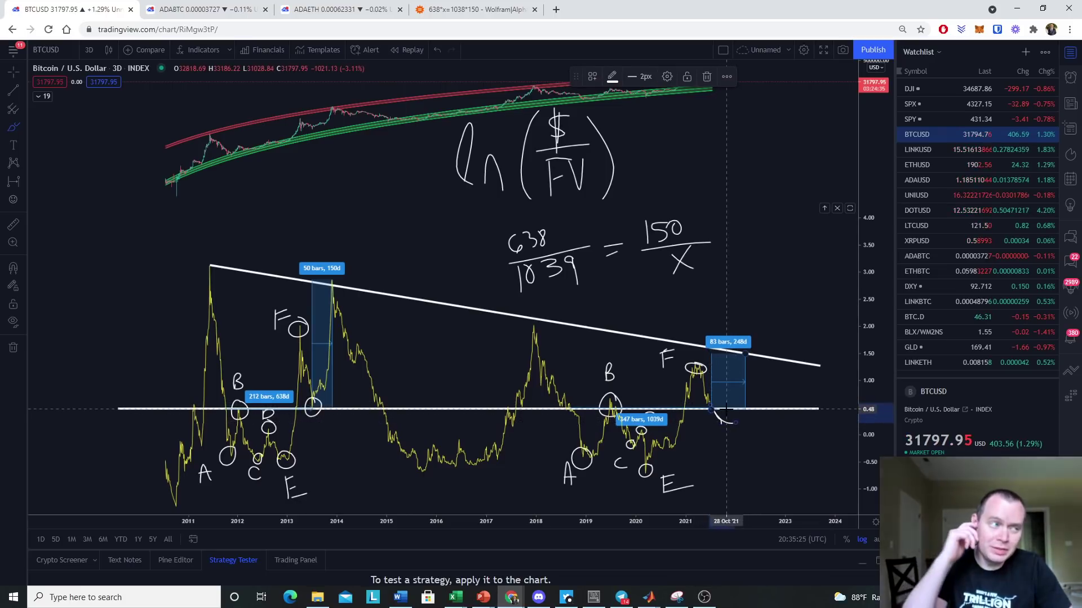